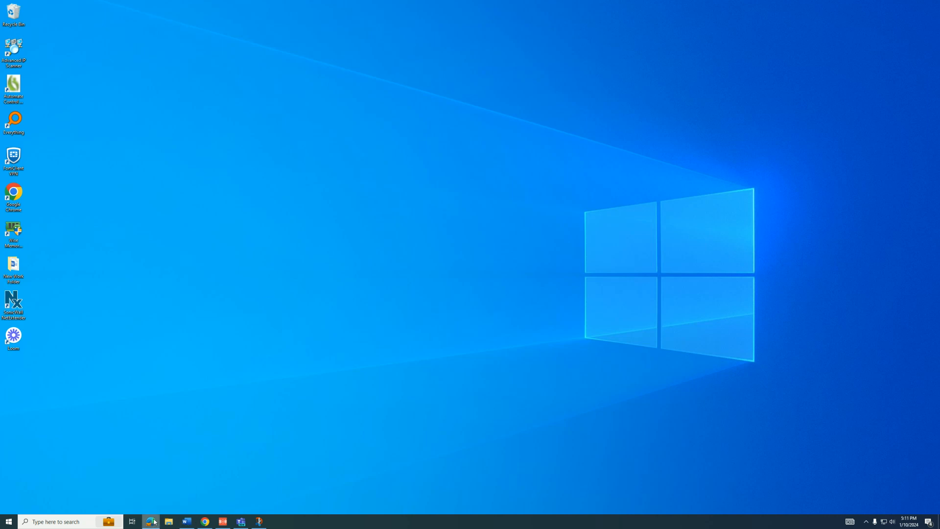
Step: Restore the browser full-screen, switch to the Microsoft 365 home page, then minimize it
drag(939, 115, 394, 3)
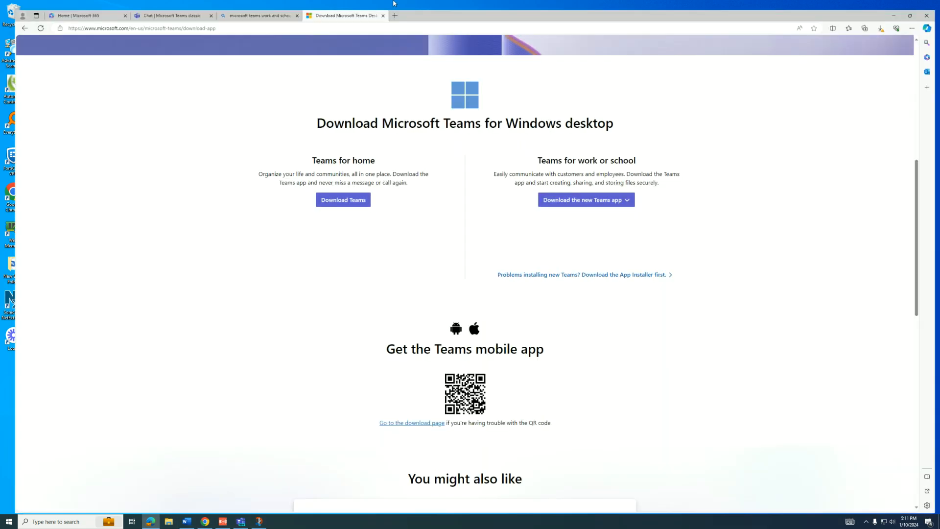
scroll(445, 168, up, 6)
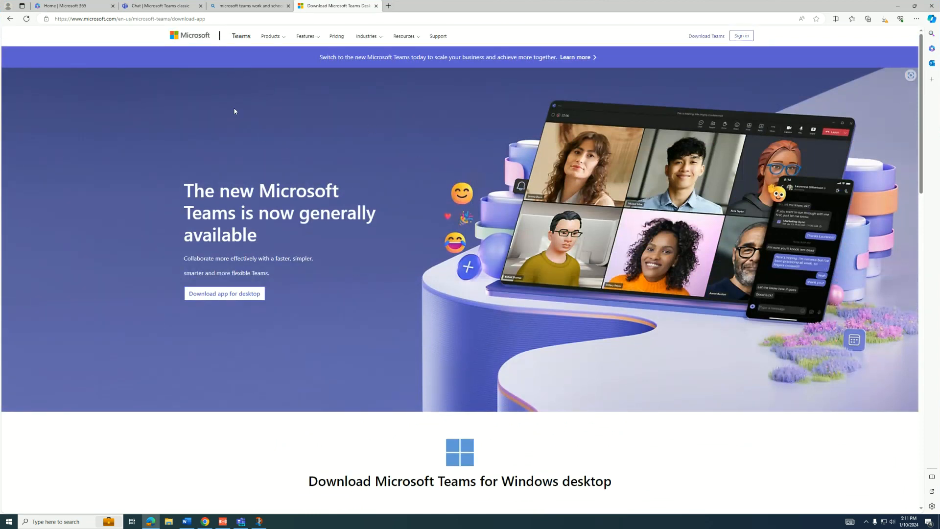
scroll(378, 237, down, 4)
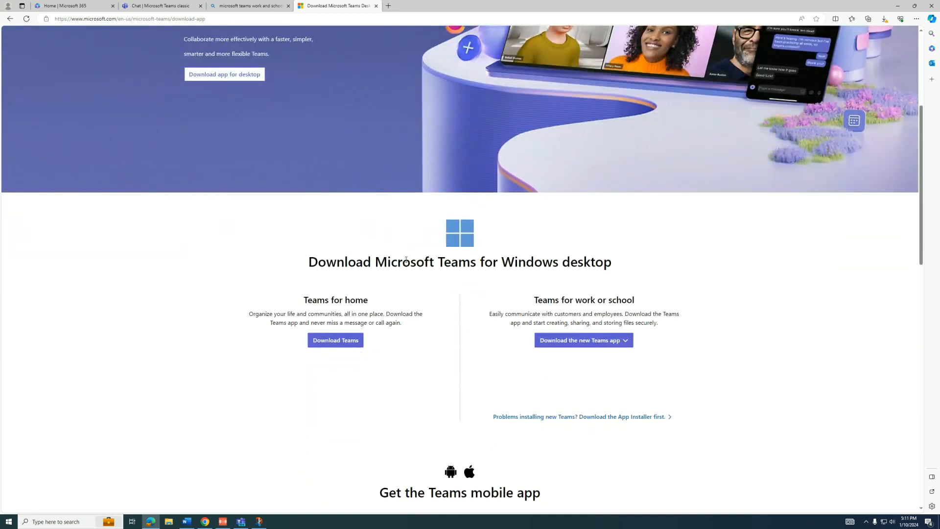
click(86, 4)
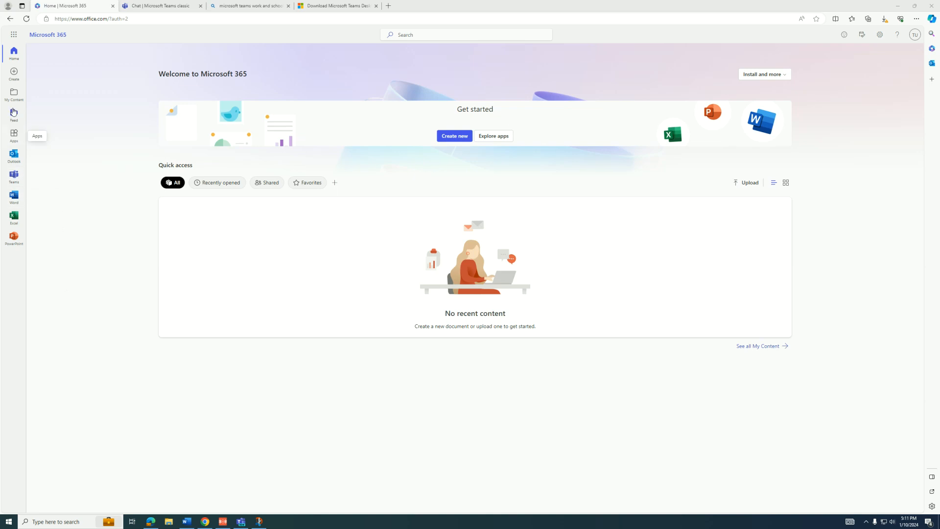
click(10, 35)
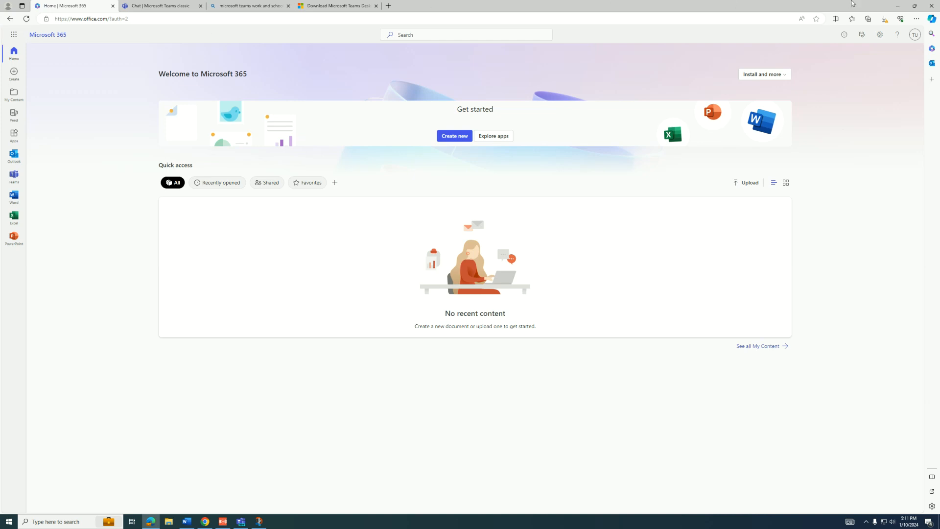
click(898, 6)
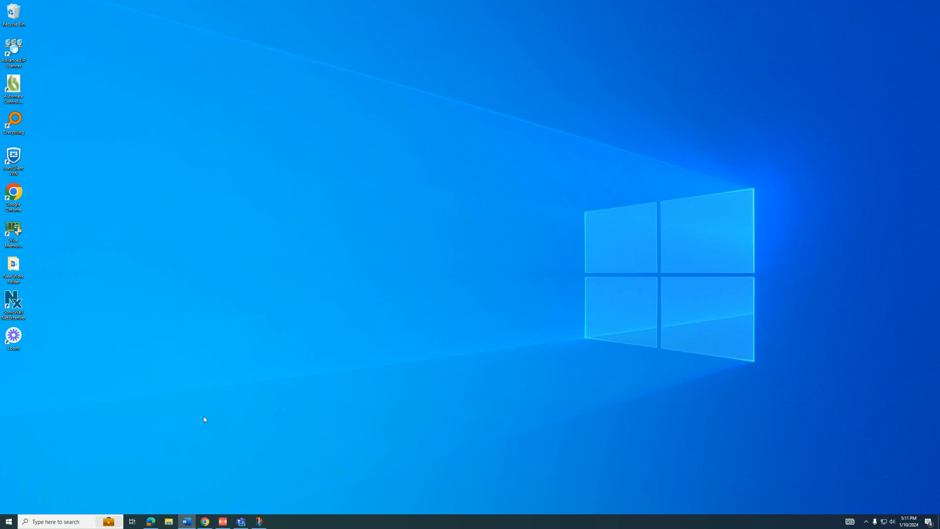
Step: Launch the OneDrive app from a Windows search for 'oned'
click(67, 522)
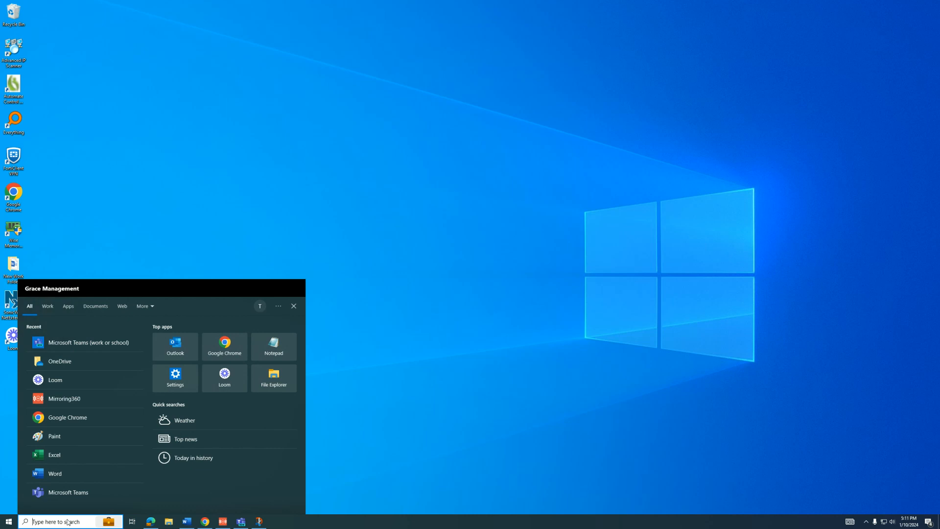
text(oned)
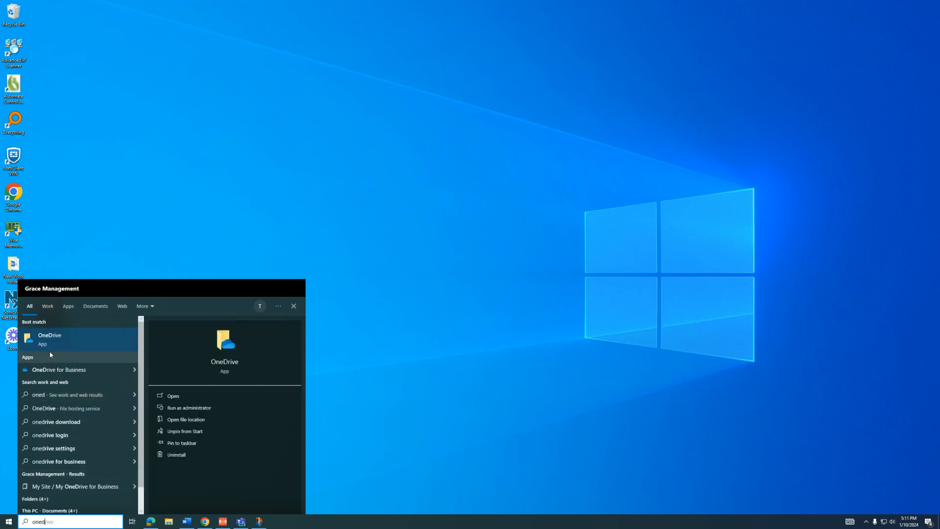
click(59, 337)
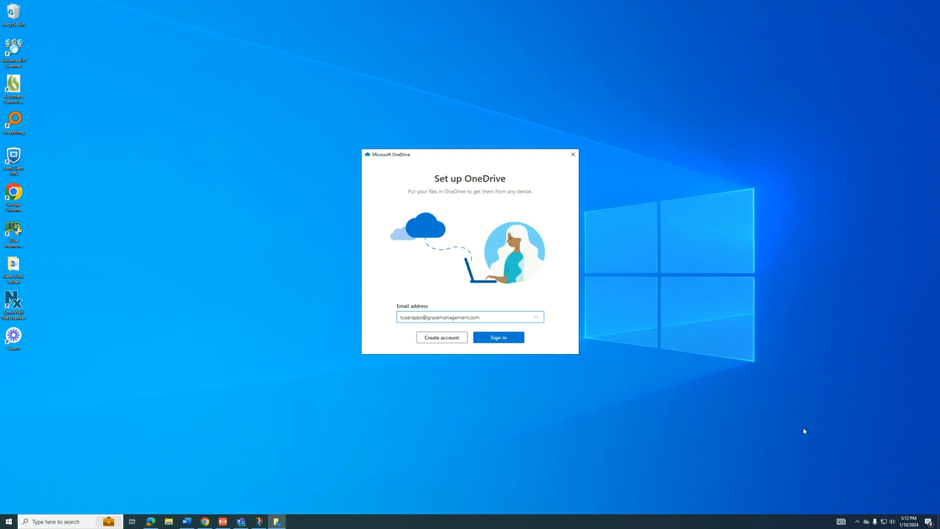
Step: Start OneDrive sign-in from its notification-area status panel
click(858, 521)
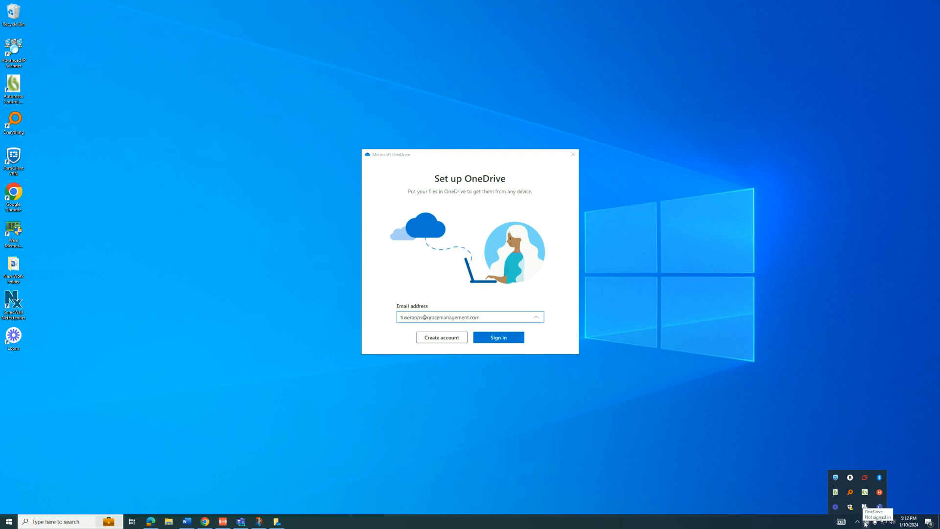
click(865, 523)
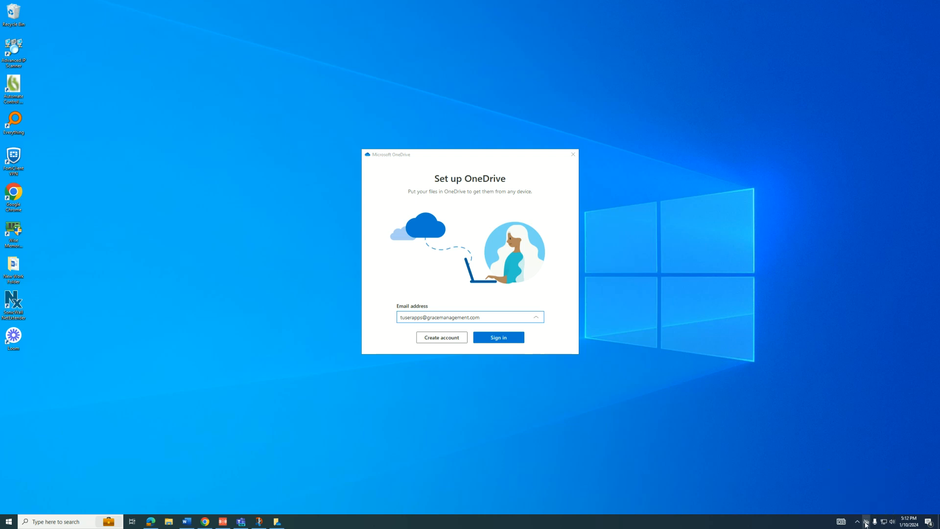
click(871, 375)
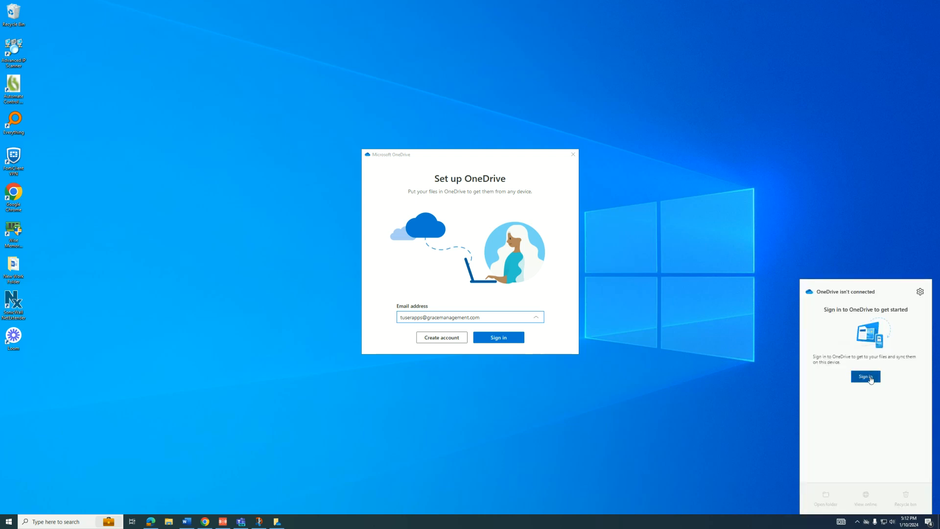
Step: Replace the prefilled address with the work account's e-mail and submit it
drag(482, 151, 484, 135)
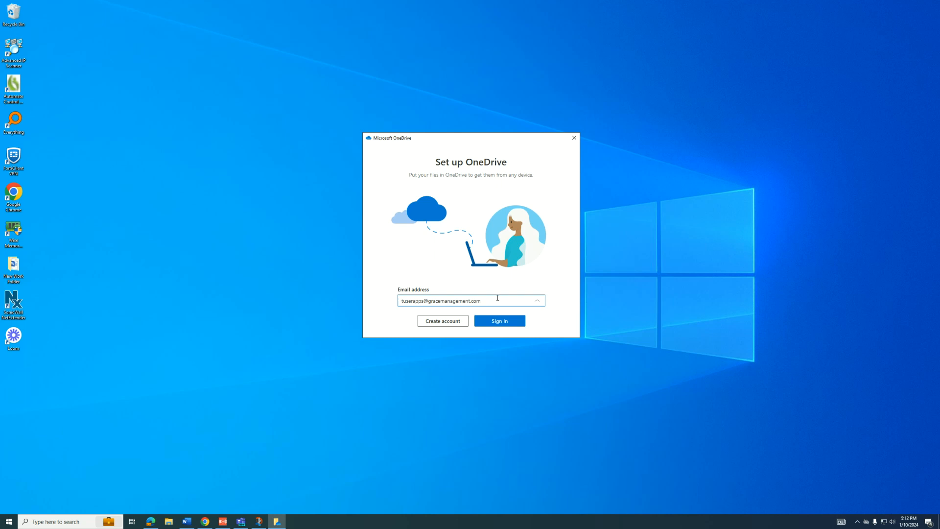
double_click(452, 298)
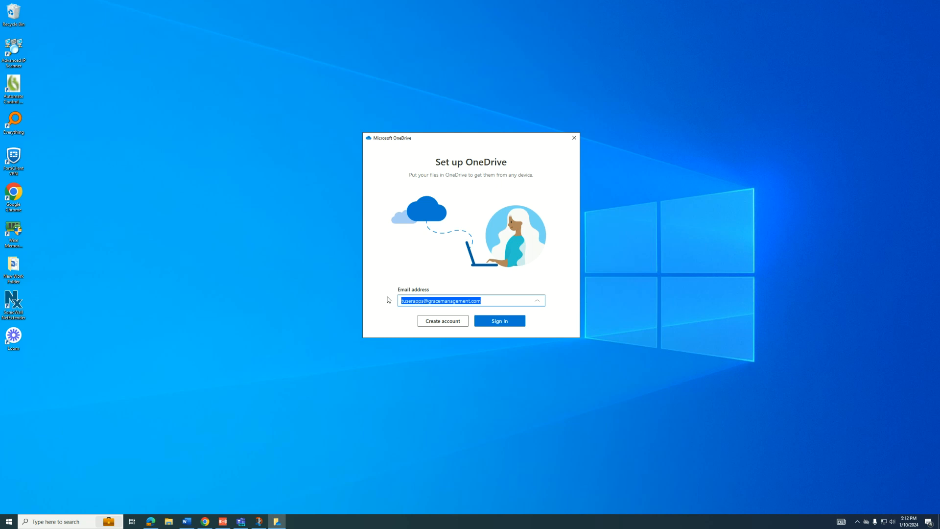
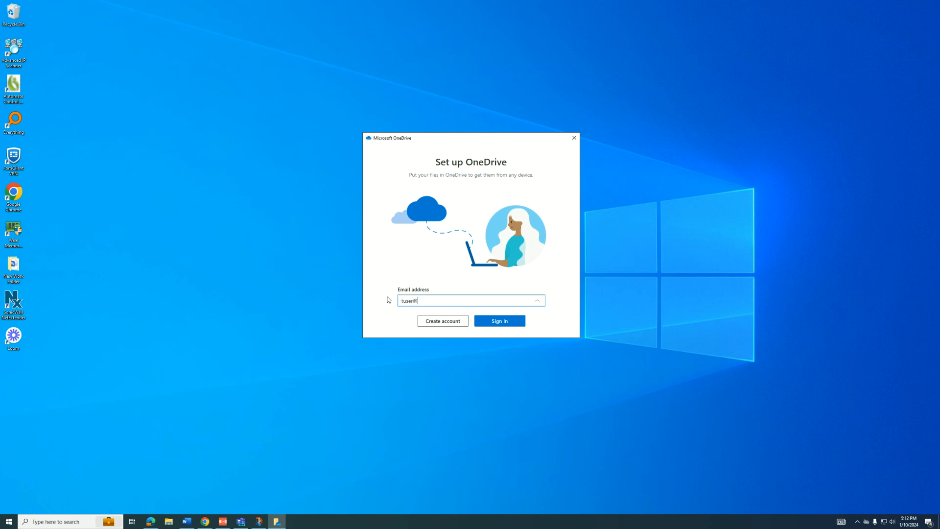
click(497, 323)
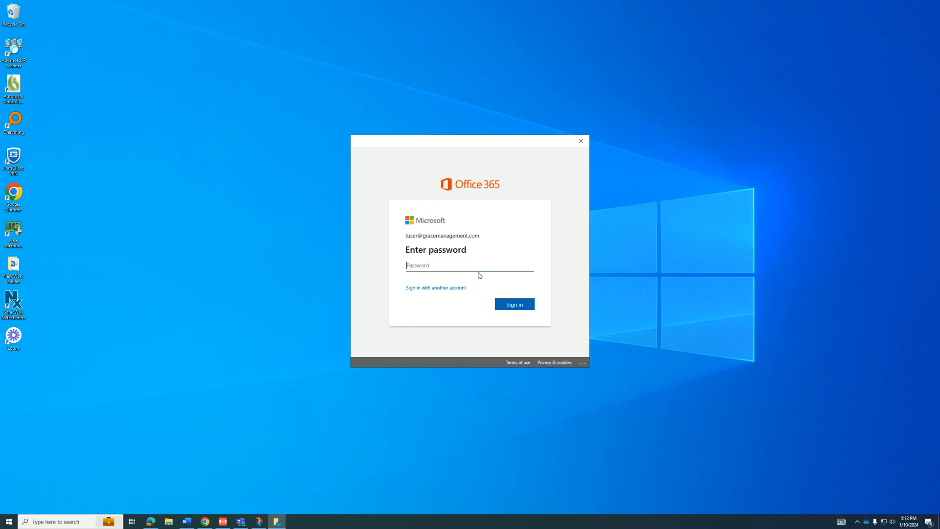
Step: Submit the account password and approve the request in the mirrored iPhone's Authenticator app
text(•••••••••••••••)
key(Return)
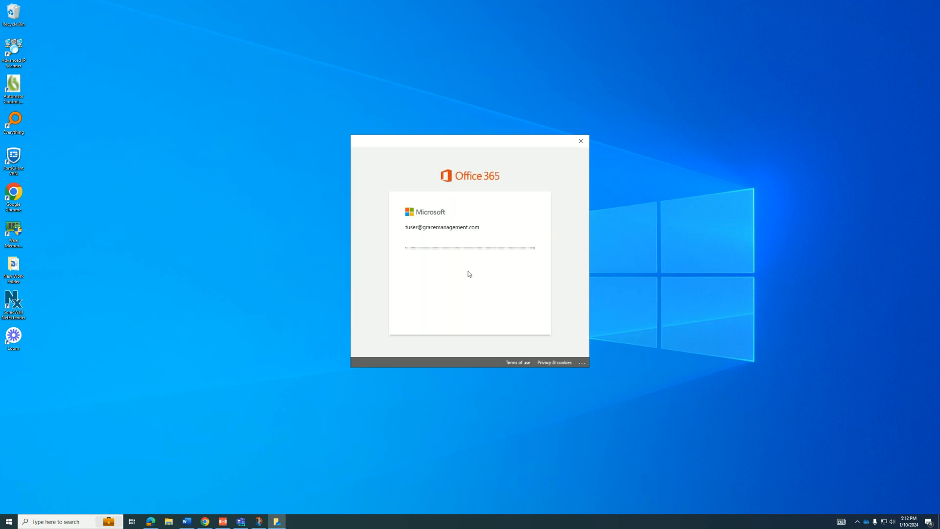
drag(487, 143, 367, 140)
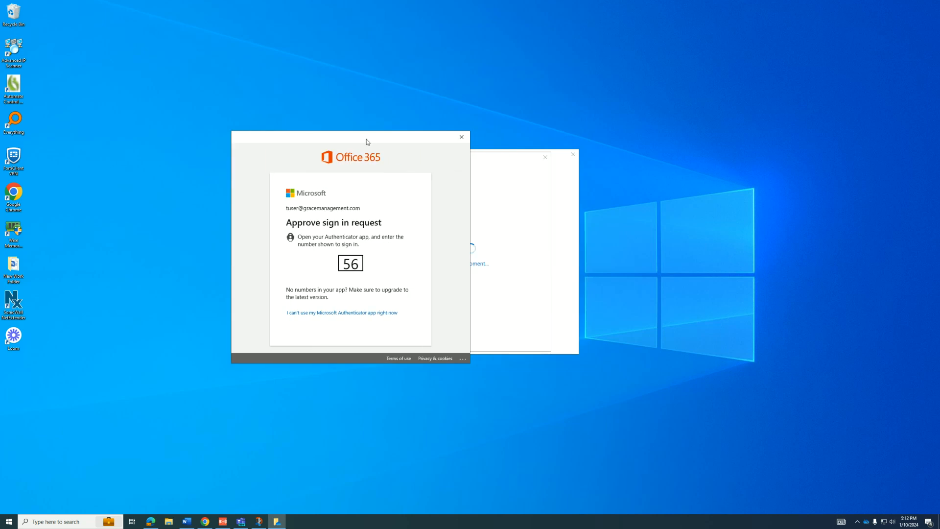
click(221, 521)
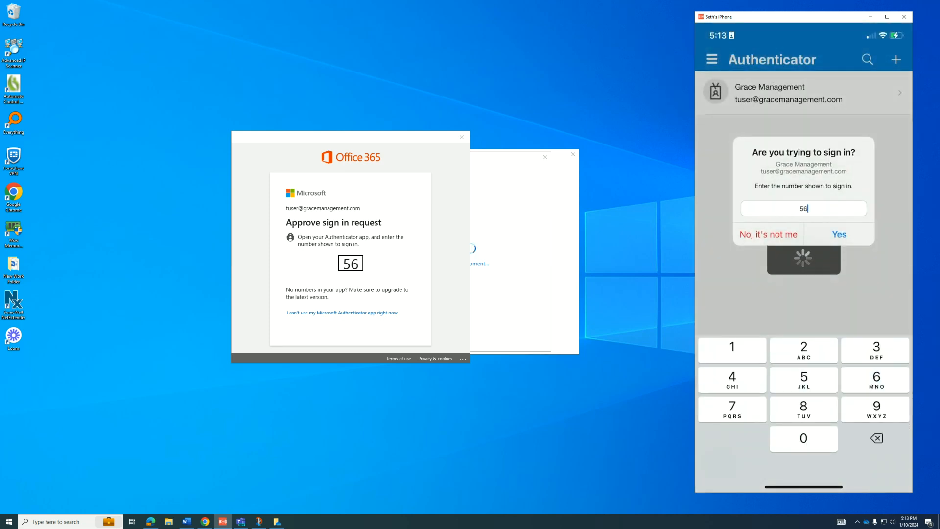
click(839, 235)
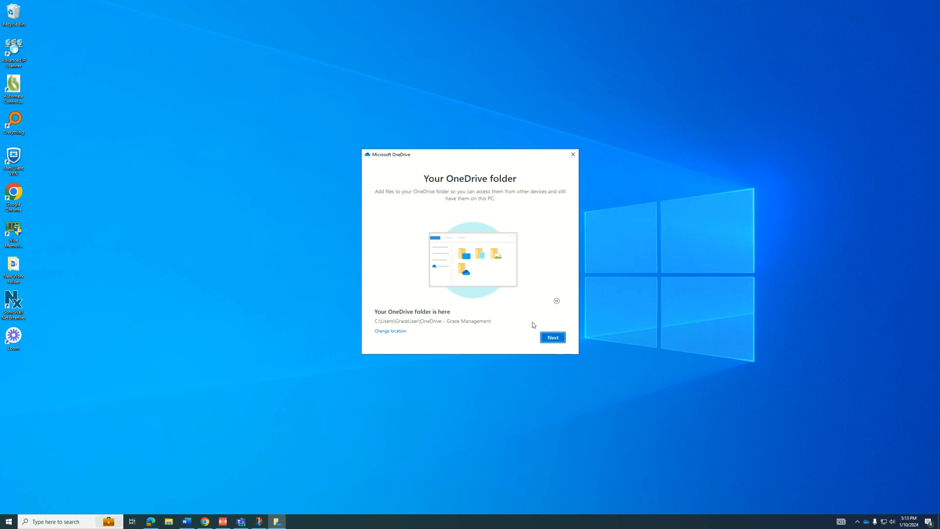
Step: Accept the default OneDrive folder location and reuse the existing OneDrive folder on this PC
click(551, 340)
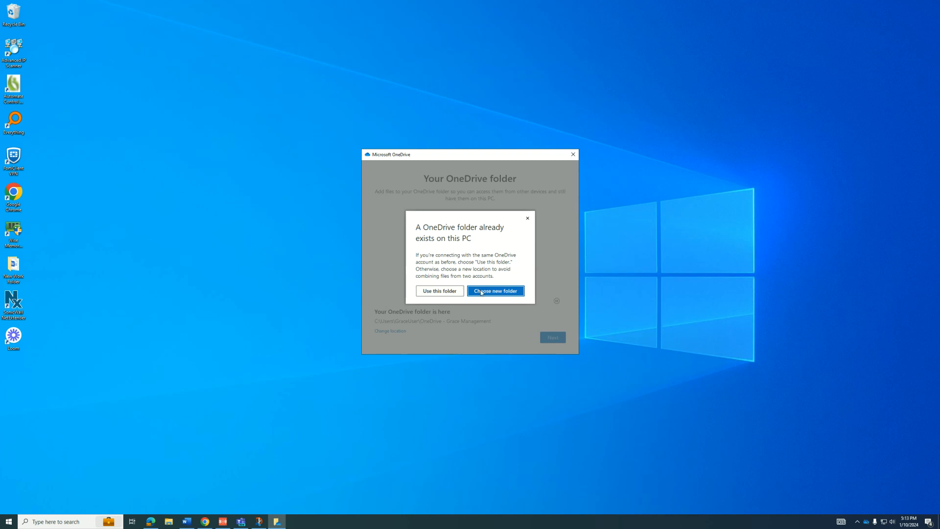
click(445, 292)
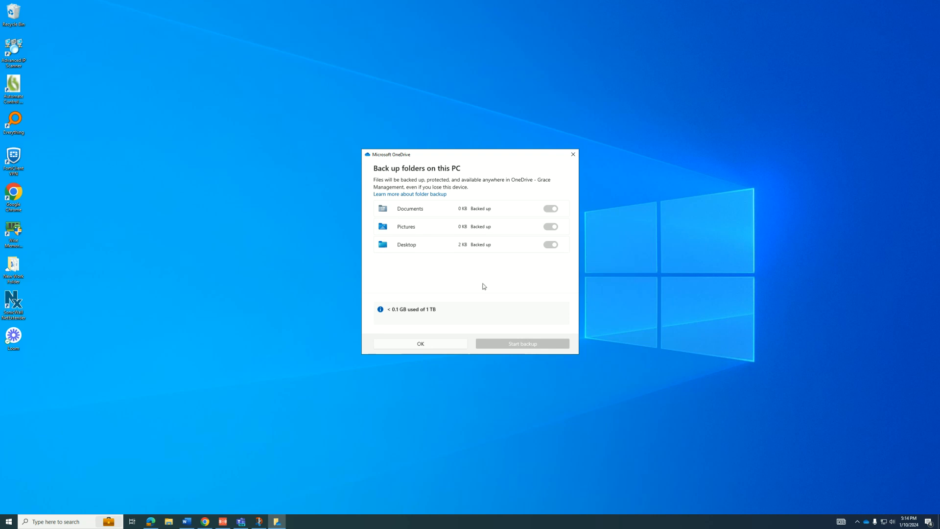
Step: Confirm the folder backup settings and advance the tour to the Files On Demand page
click(439, 347)
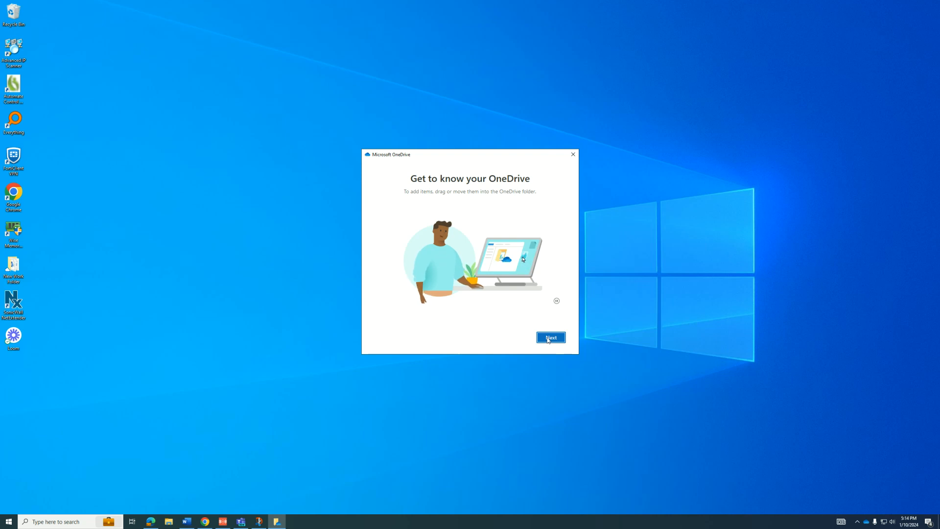
click(549, 338)
click(548, 339)
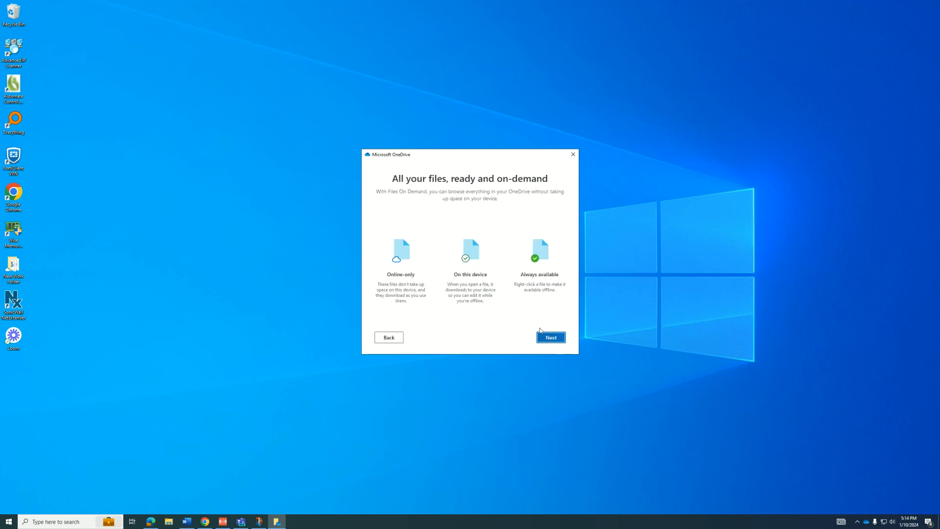
drag(477, 157, 711, 149)
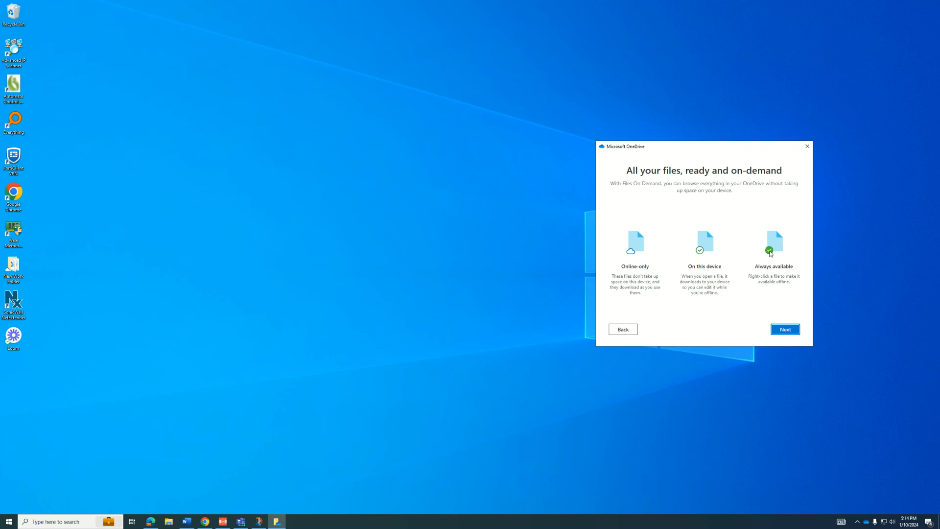
Step: Open the OneDrive - Grace Management folder in File Explorer
click(169, 522)
drag(314, 238, 356, 187)
click(153, 302)
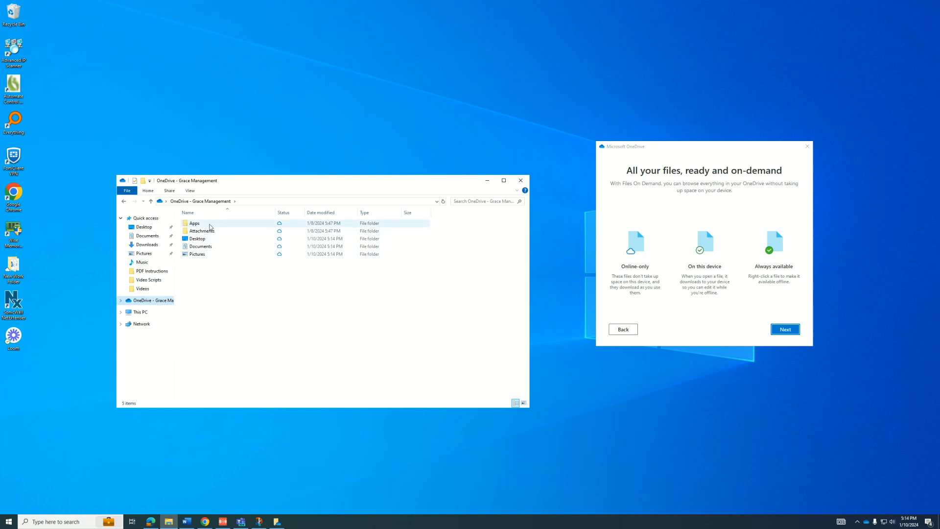
Step: Select the Desktop, Documents and Pictures folder rows in the OneDrive listing
click(201, 239)
click(202, 246)
click(202, 254)
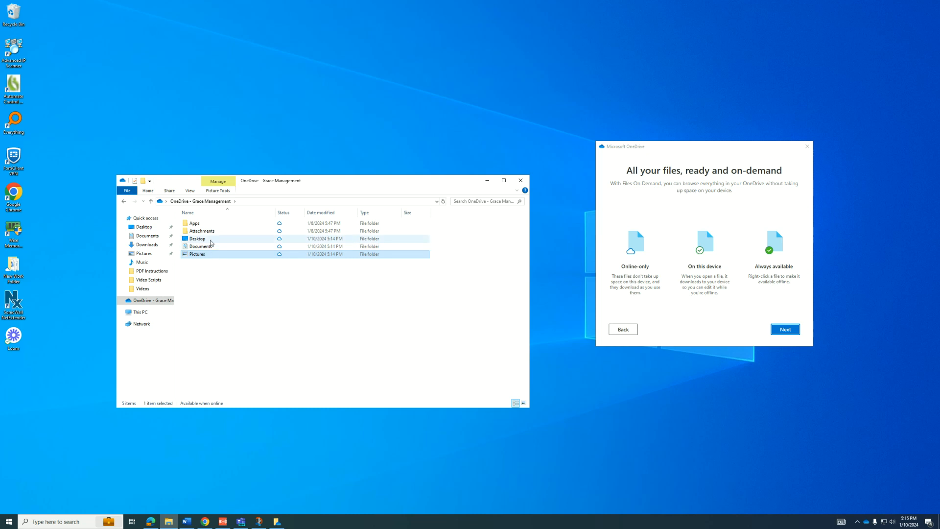
mouse_move(211, 243)
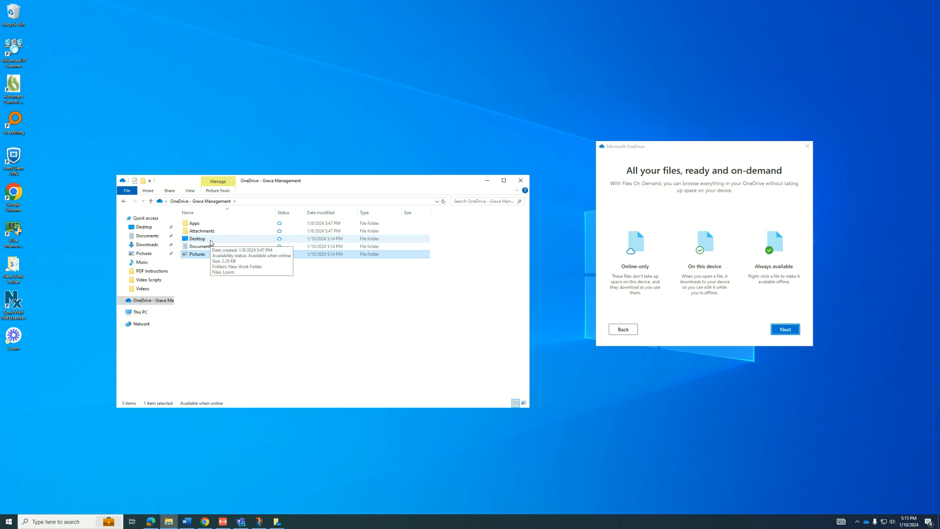
click(211, 247)
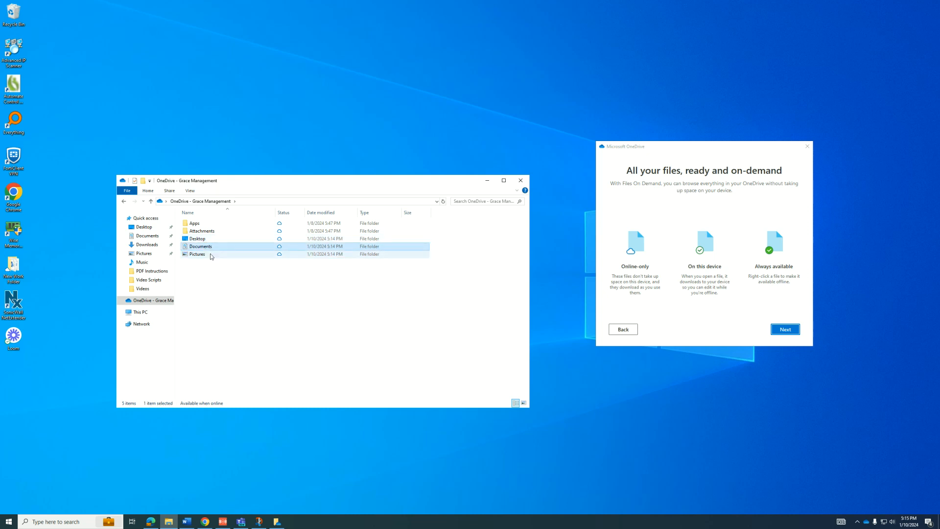
click(211, 255)
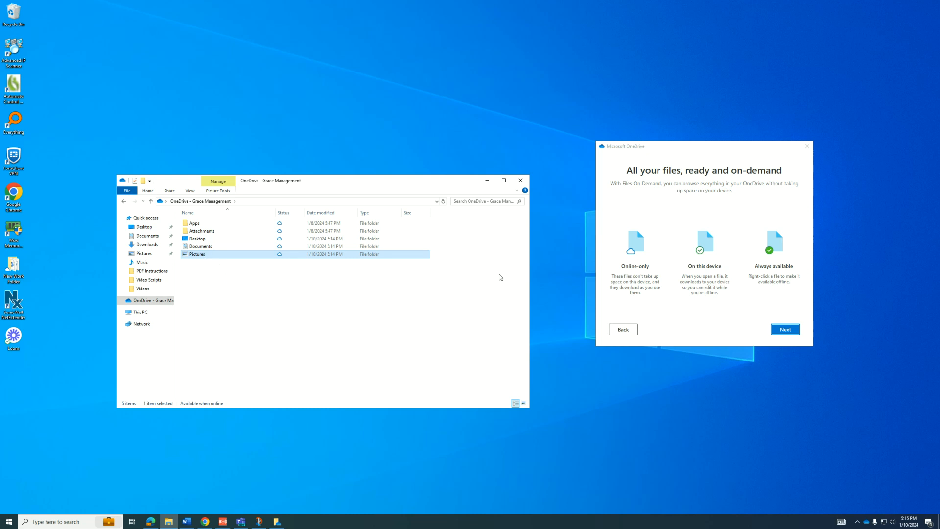
Step: Place the OneDrive setup window beside Explorer and select the Desktop folder
drag(702, 150, 644, 184)
click(276, 255)
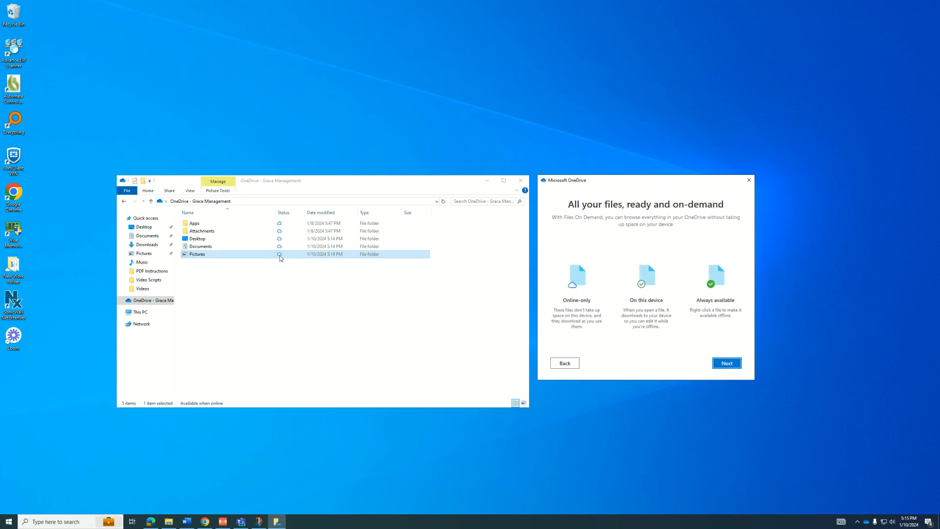
click(229, 242)
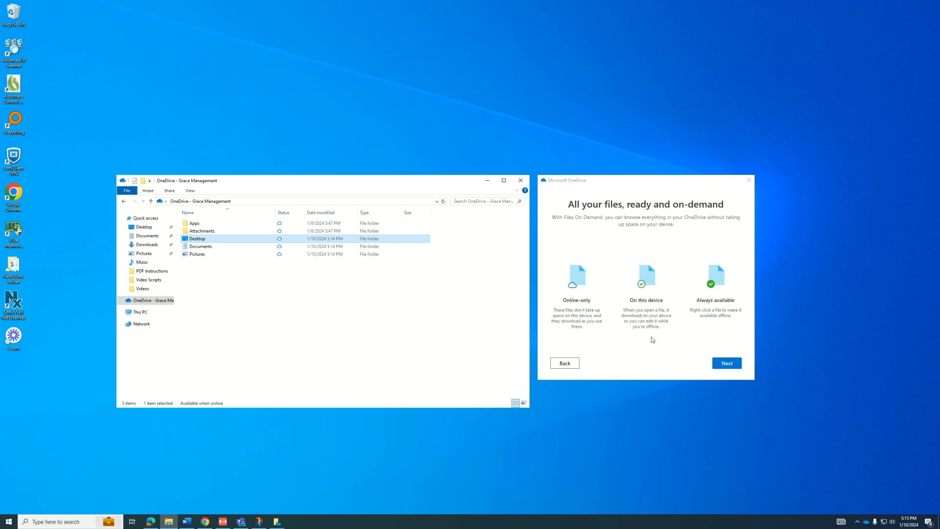
Step: Open New Document from Desktop > New Work Folder, downloading it to this device
double_click(262, 239)
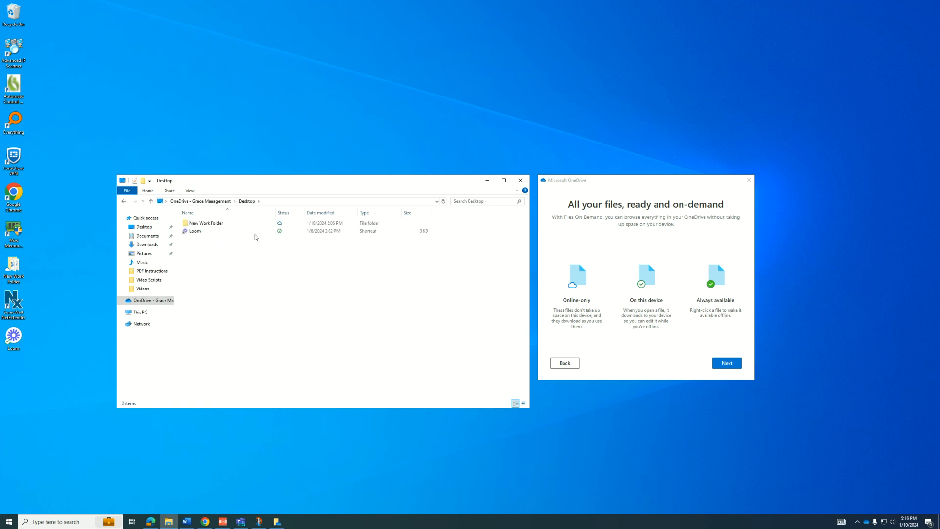
double_click(244, 226)
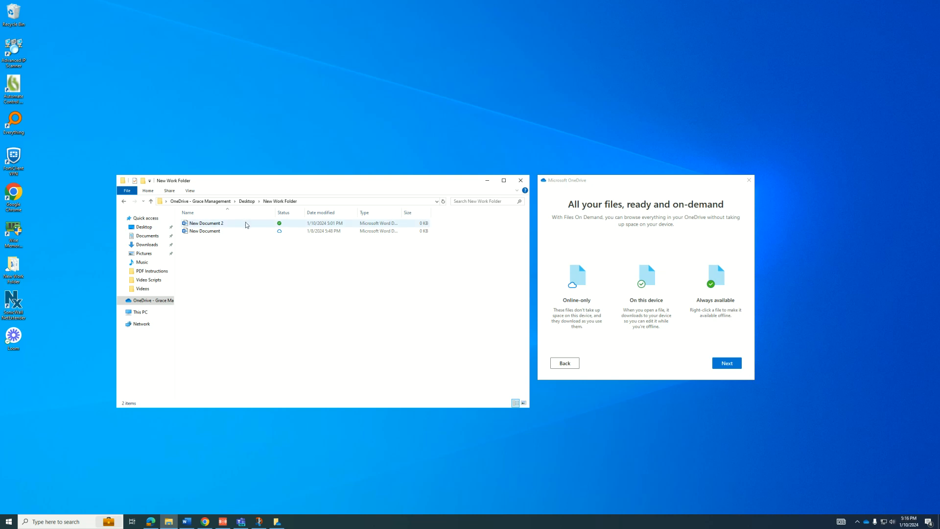
click(228, 233)
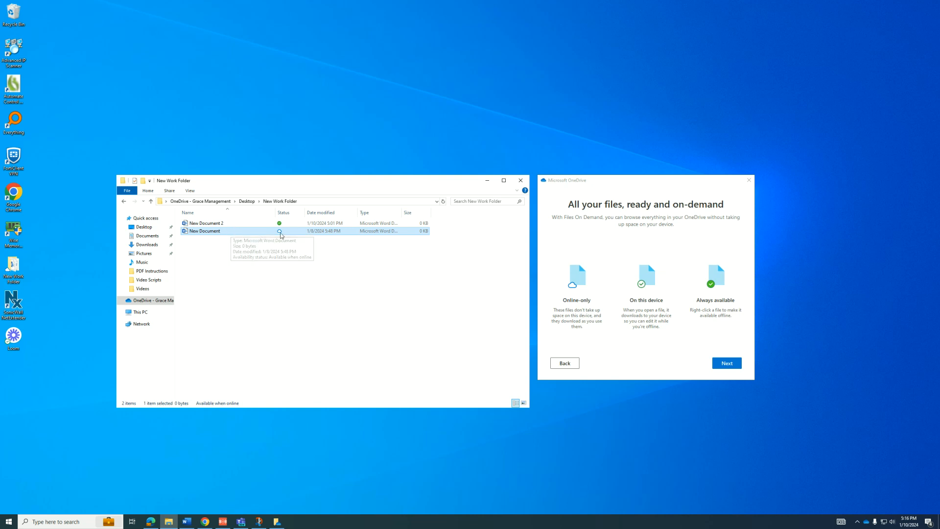
mouse_move(231, 234)
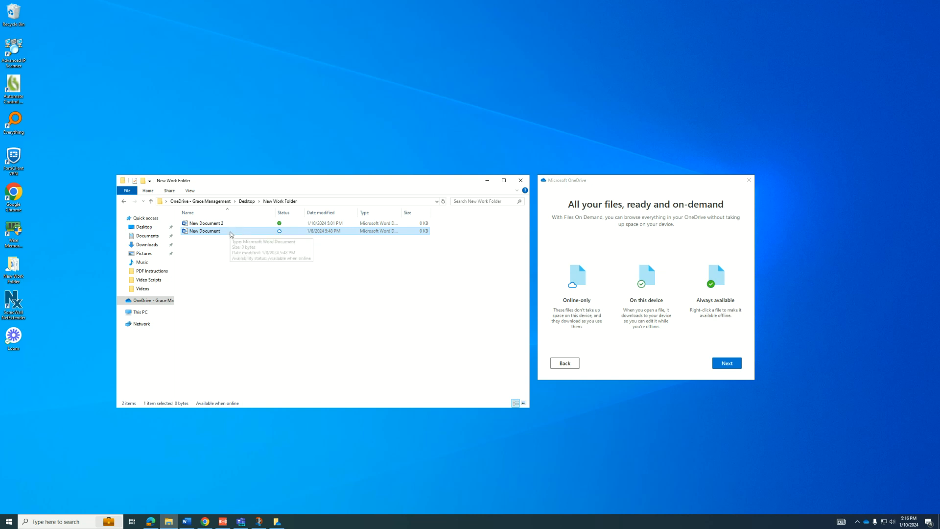
double_click(230, 233)
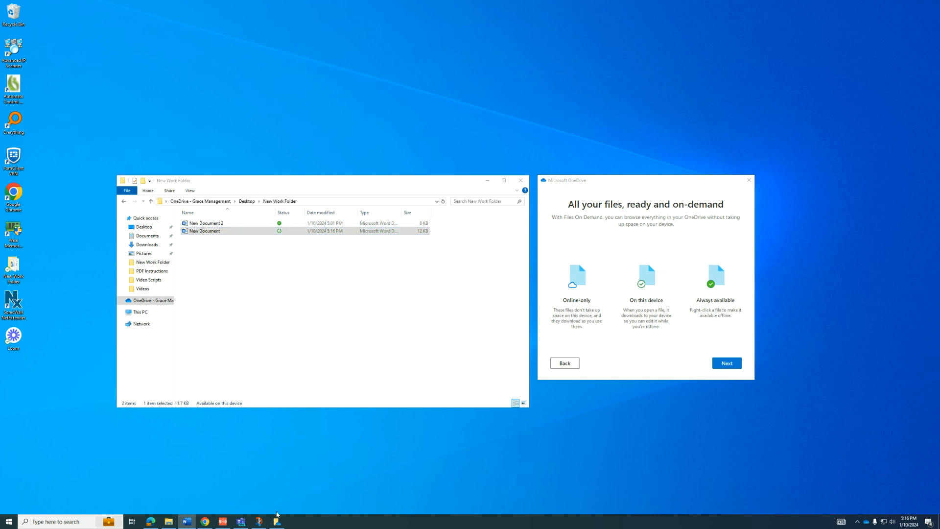
Step: View the Snip & Sketch screenshot, minimize it, and show OneDrive's sync status panel
click(259, 521)
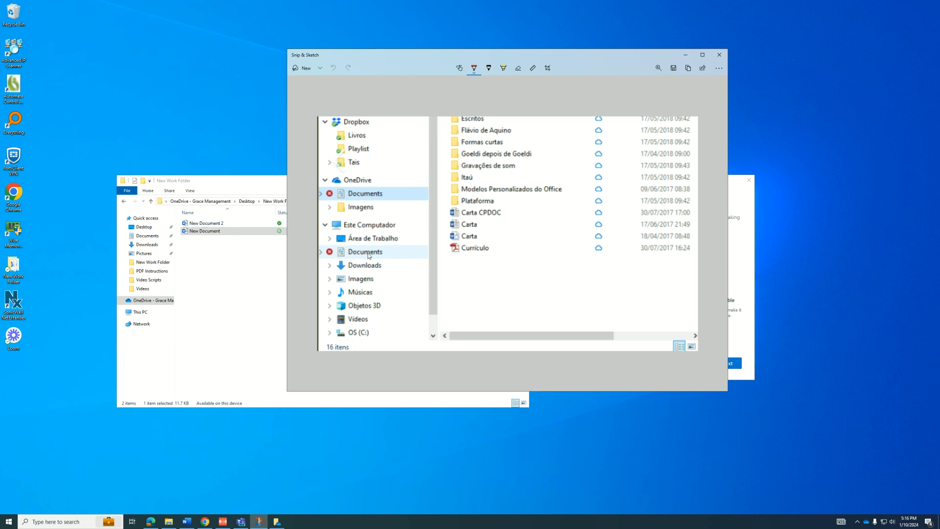
click(688, 55)
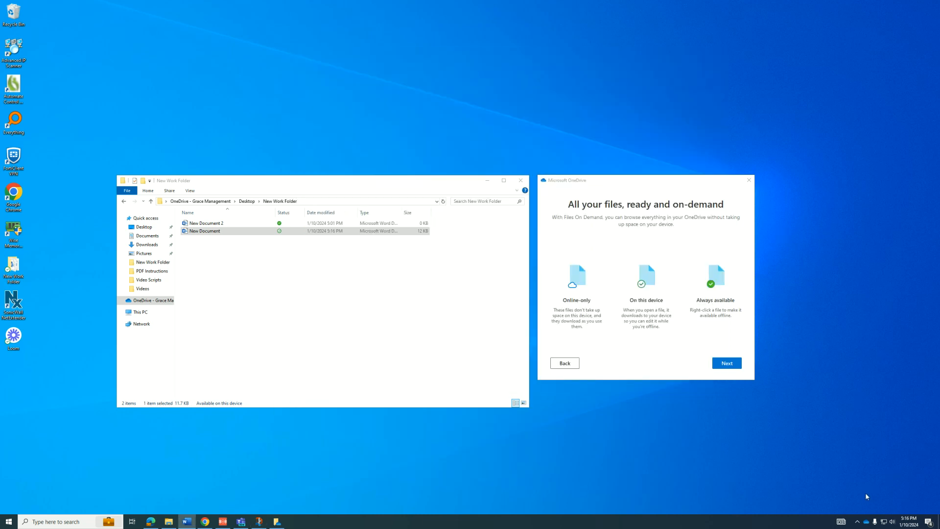
click(868, 520)
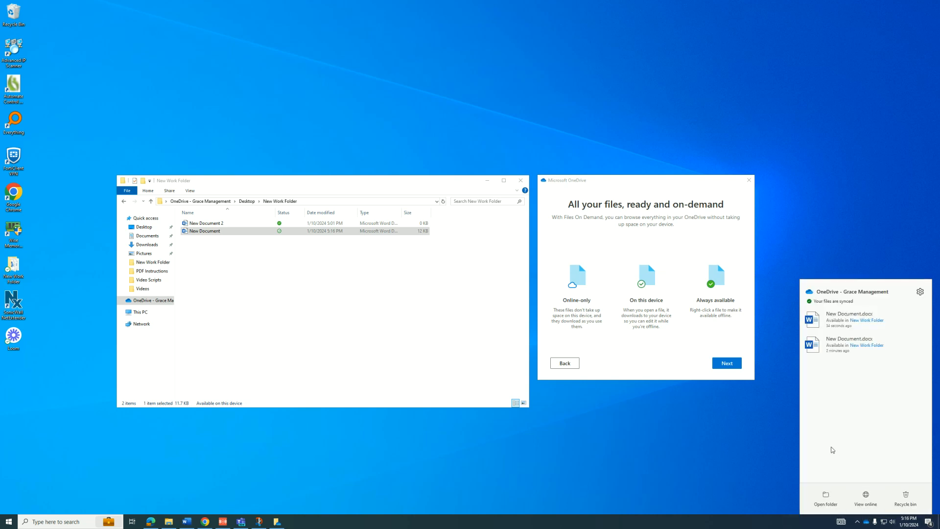
Step: Close OneDrive's sync status panel and the File Explorer window
click(867, 522)
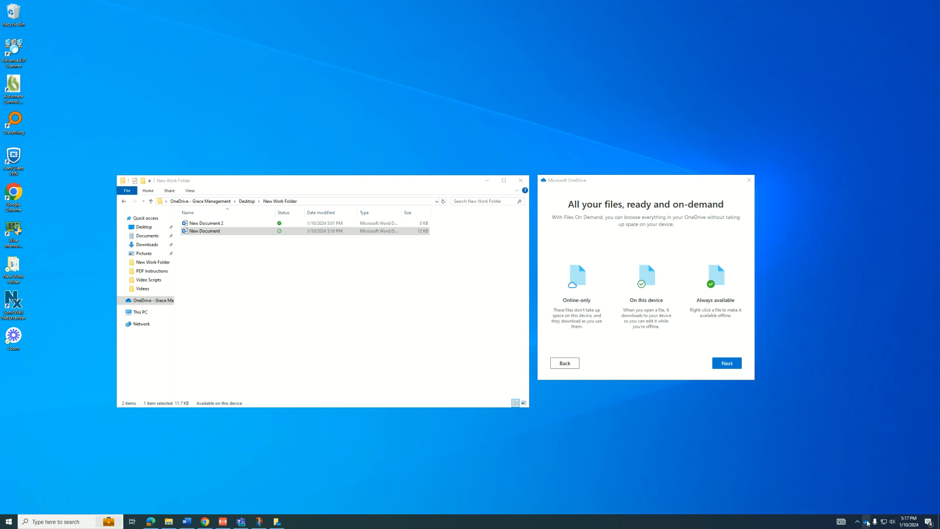
click(867, 522)
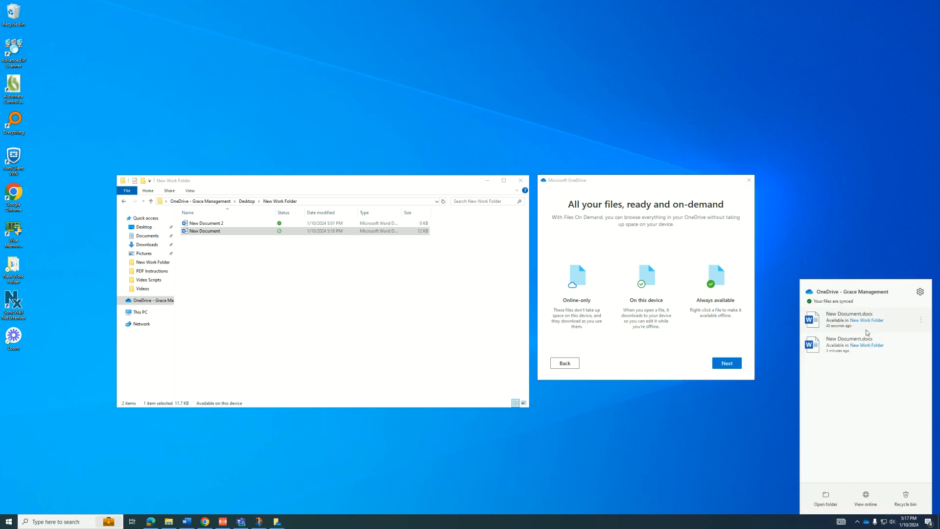
click(786, 356)
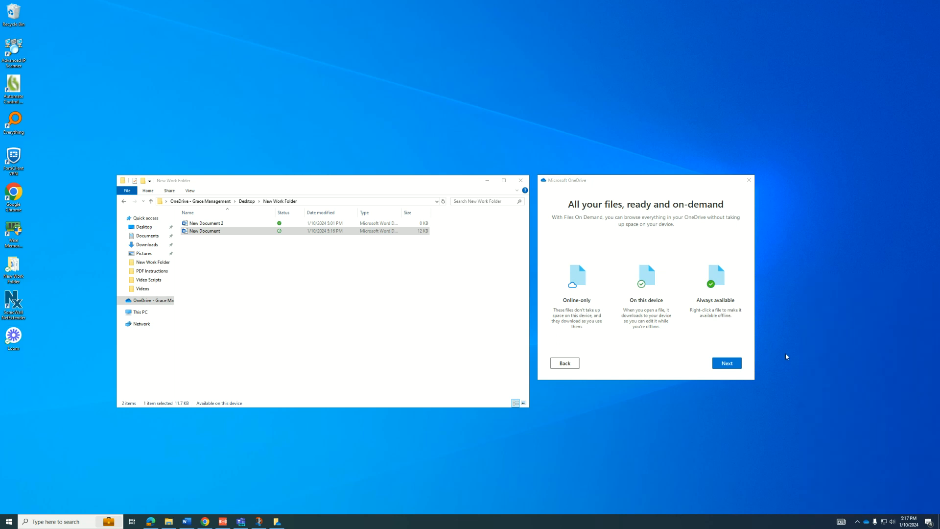
click(521, 180)
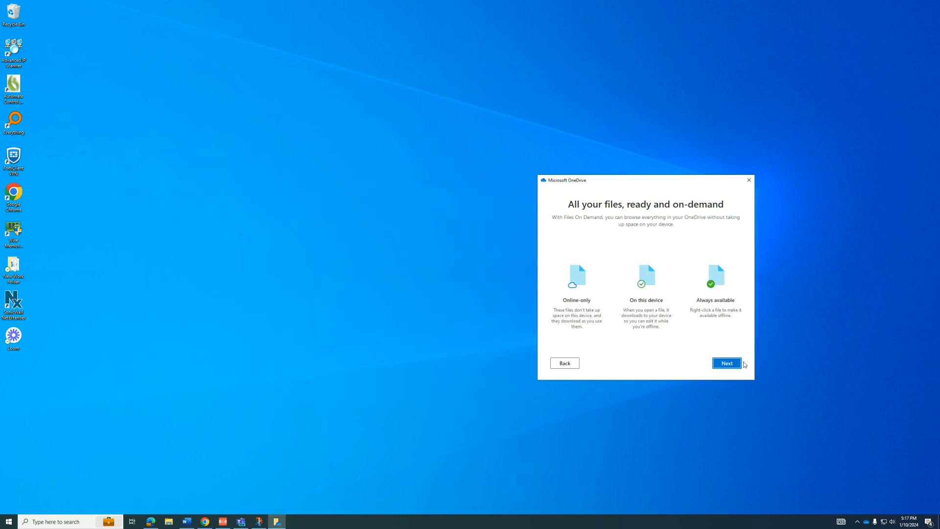
Step: Skip the mobile app with Later and close the finished OneDrive setup window
click(731, 363)
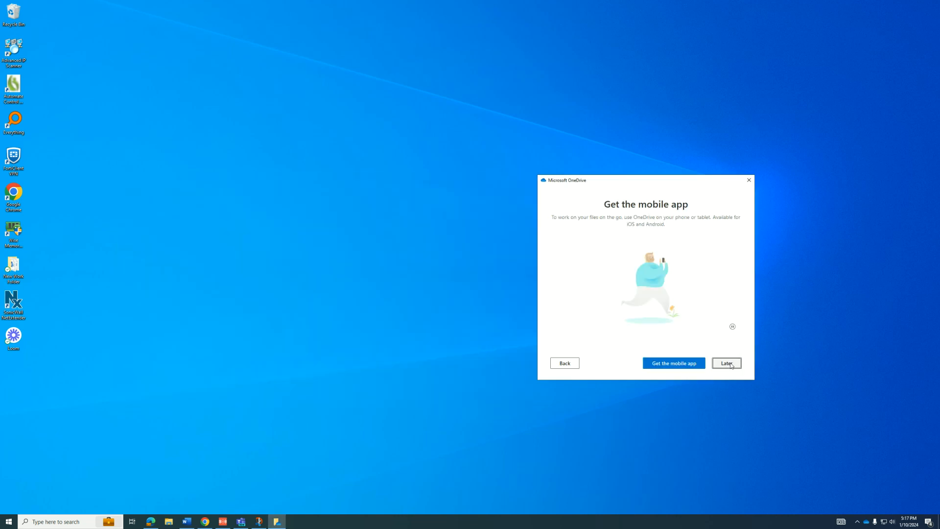
drag(656, 180, 602, 164)
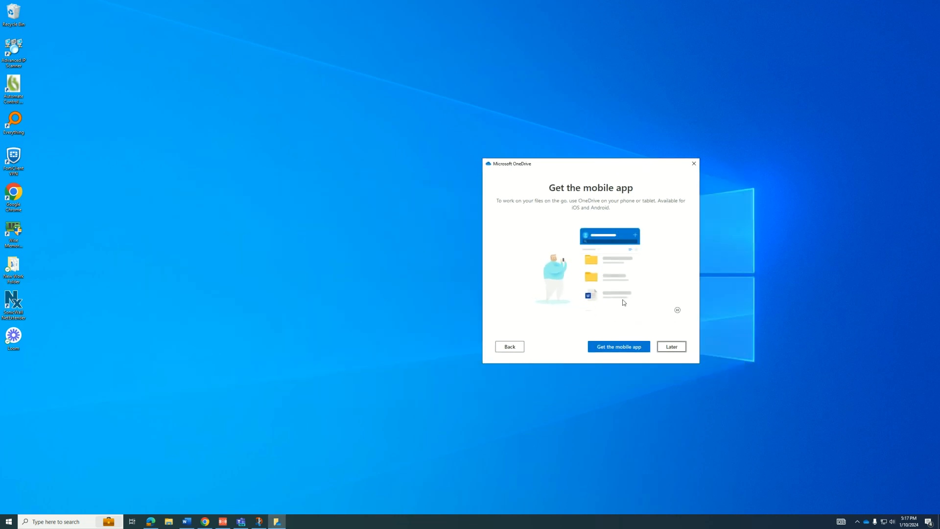
click(672, 347)
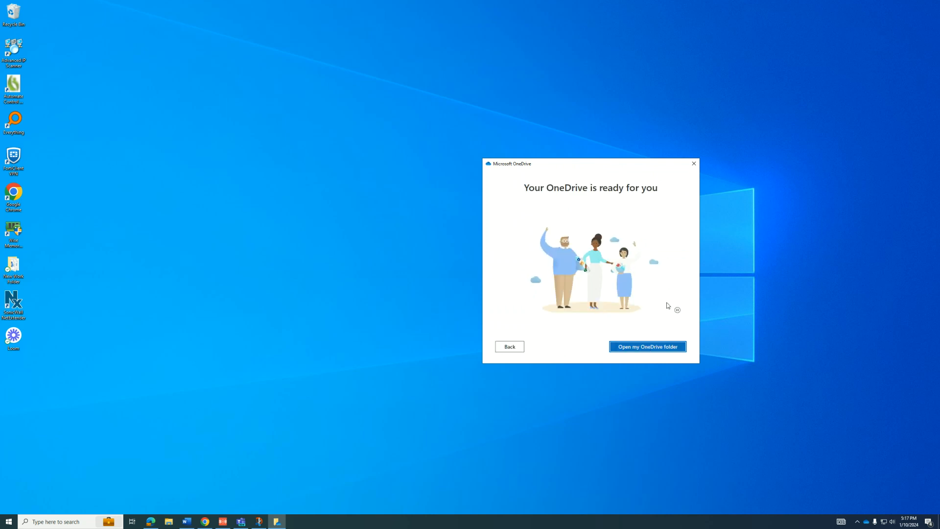
click(694, 163)
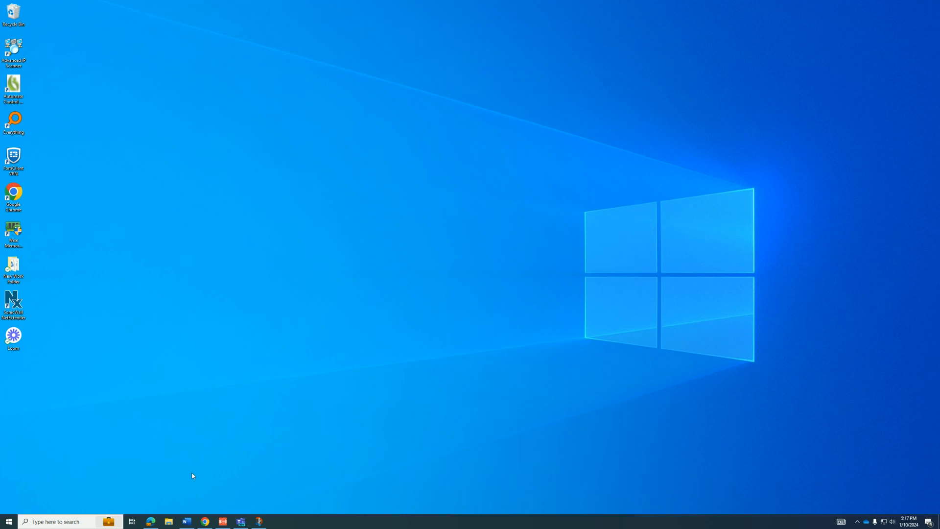
Step: Restore the browser and check the extra options on the Microsoft Teams classic tab
click(150, 521)
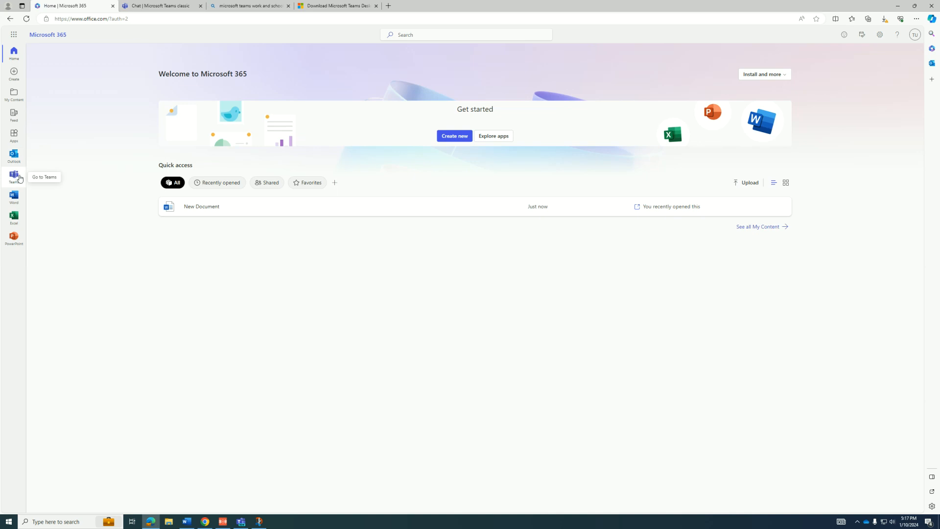
drag(136, 19, 69, 19)
click(134, 247)
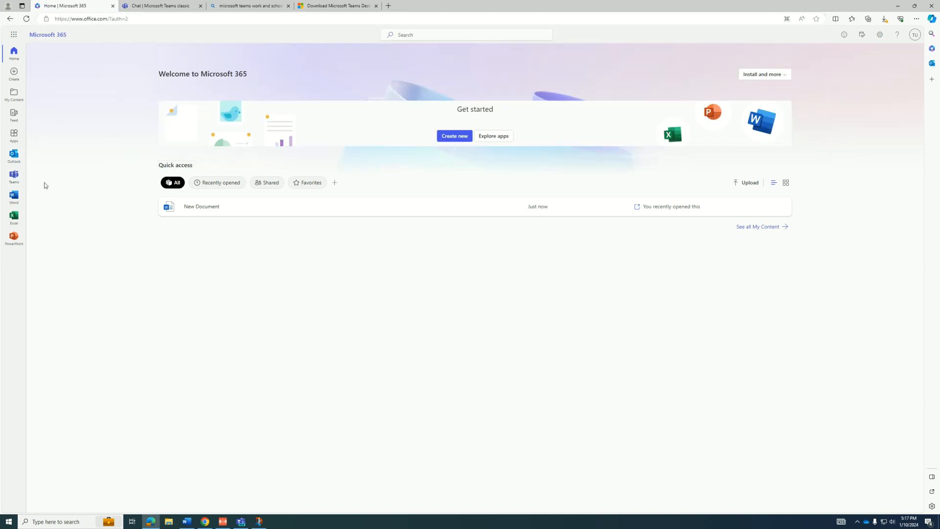
click(162, 7)
click(894, 37)
click(899, 35)
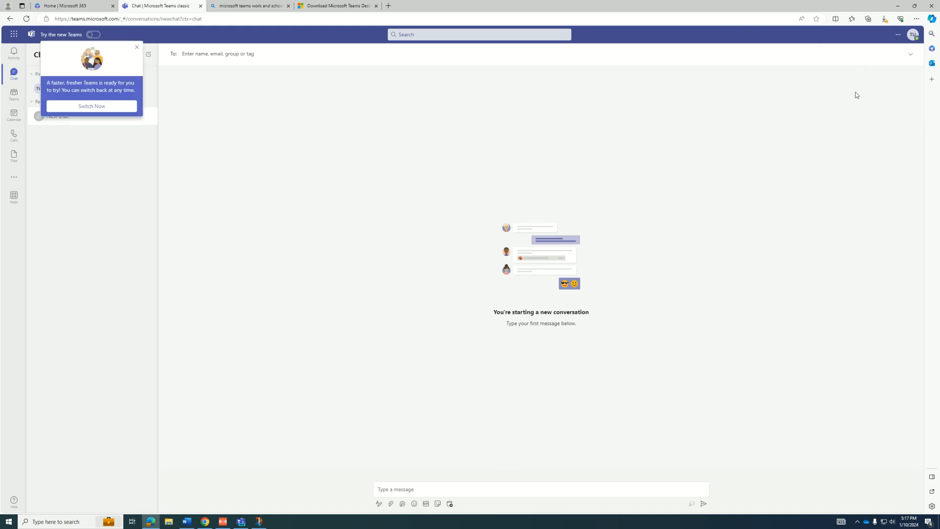
click(899, 35)
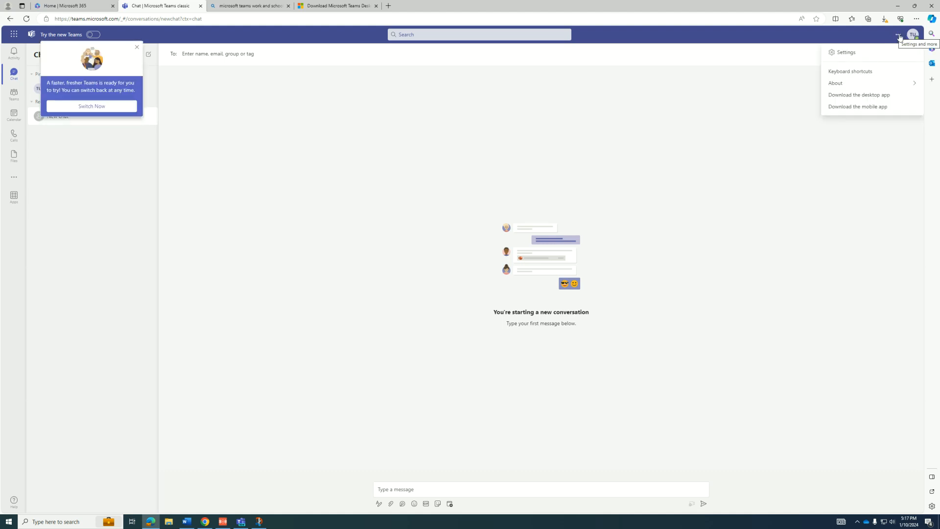
click(764, 152)
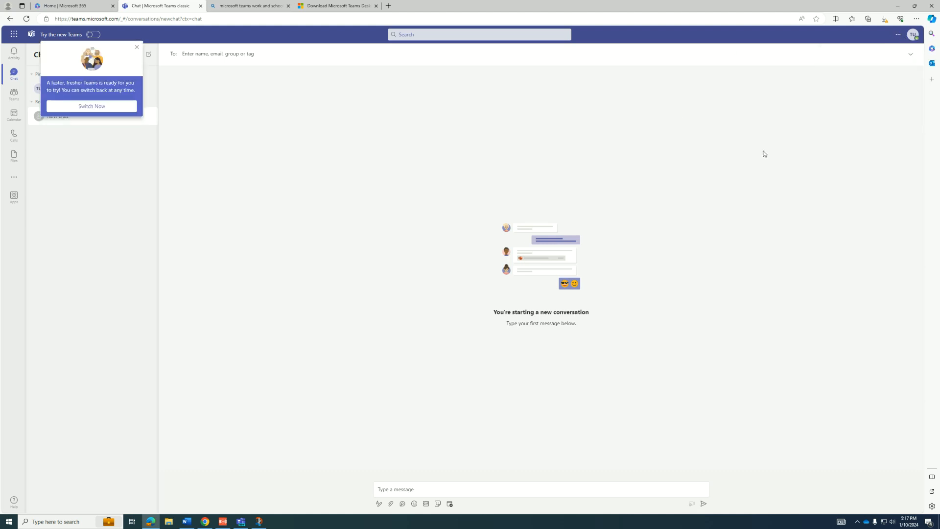
Step: Check the new Teams app download options on the desktop download page, then minimize the browser
click(330, 8)
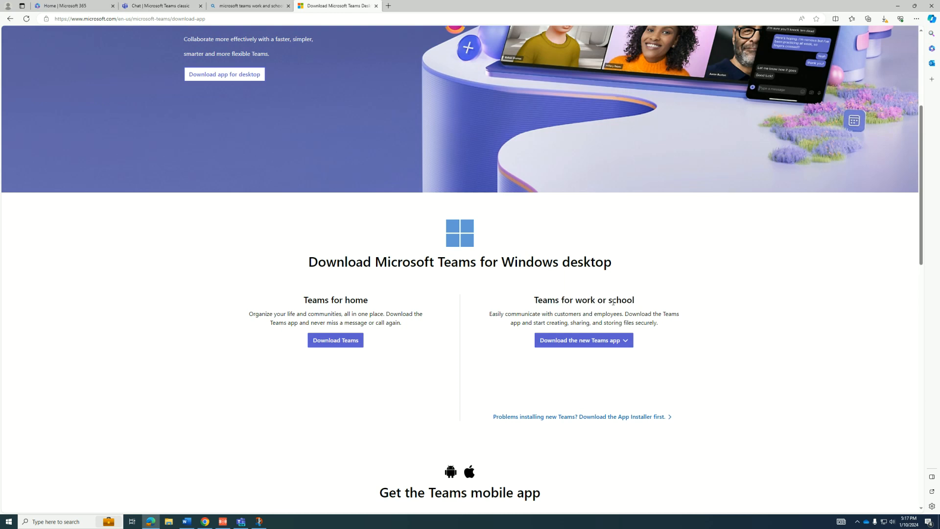
scroll(581, 269, up, 3)
scroll(581, 269, up, 1)
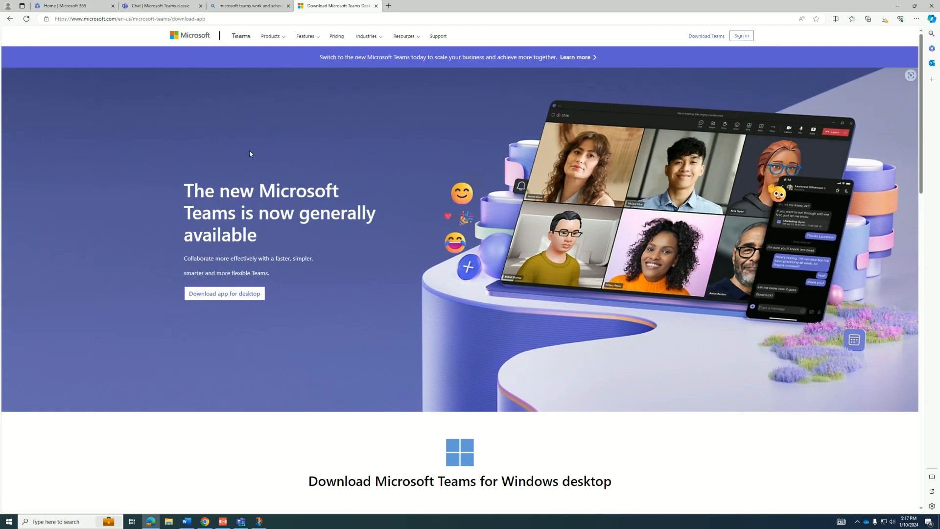
scroll(284, 202, down, 4)
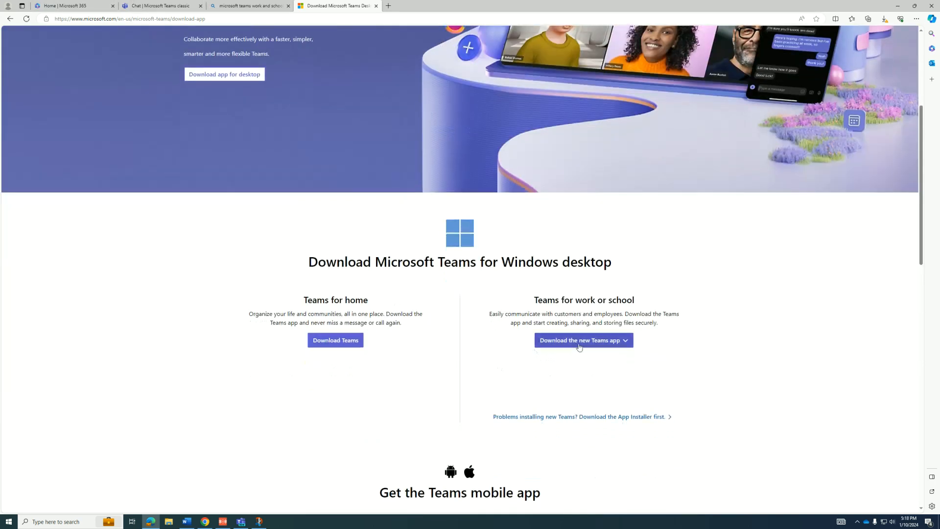
click(631, 343)
double_click(730, 338)
click(898, 5)
click(59, 521)
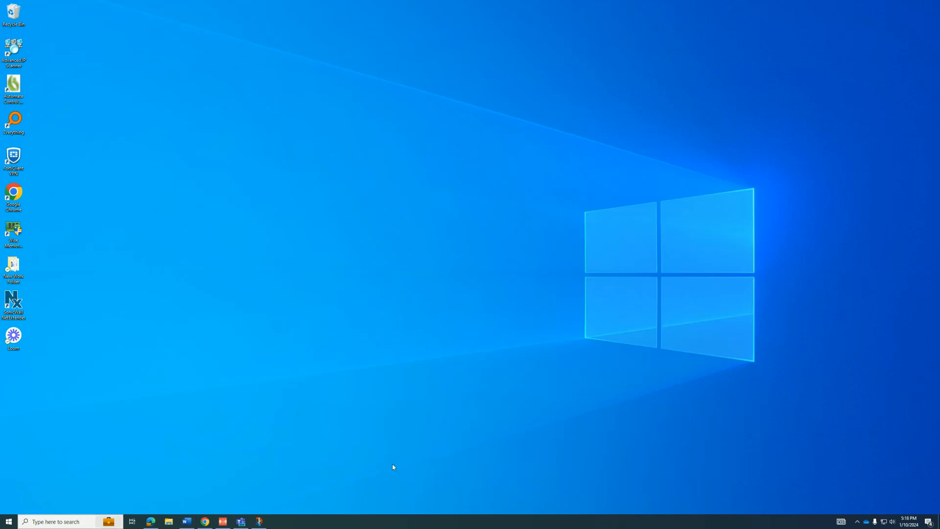
text(teams)
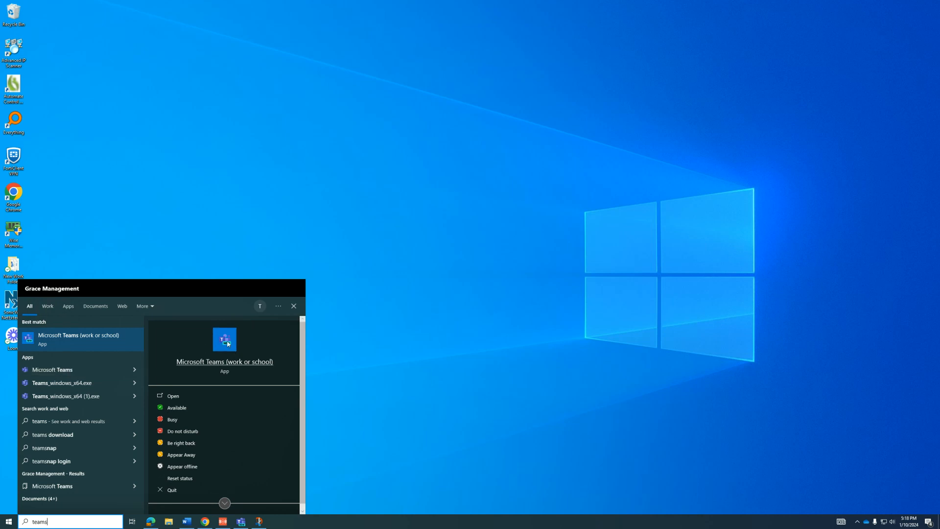
click(480, 343)
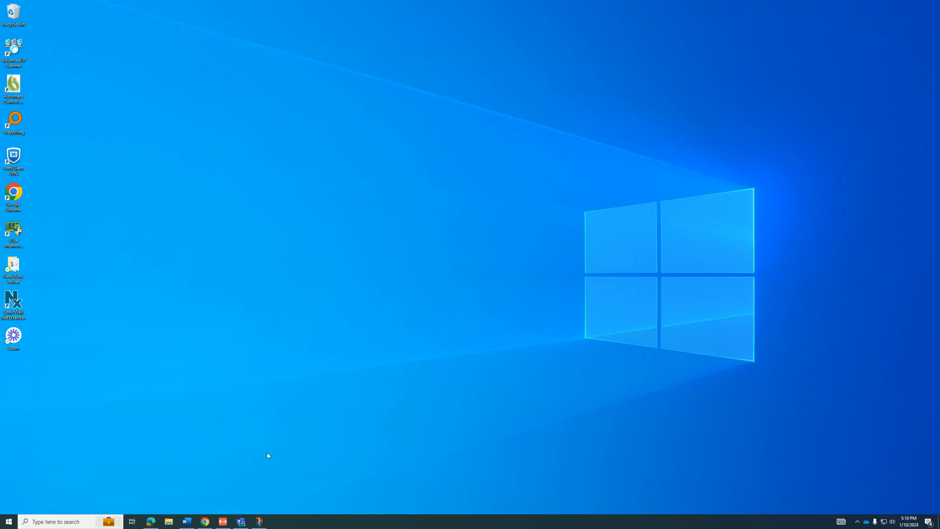
Step: Launch the Teams desktop app and reposition its window
click(247, 520)
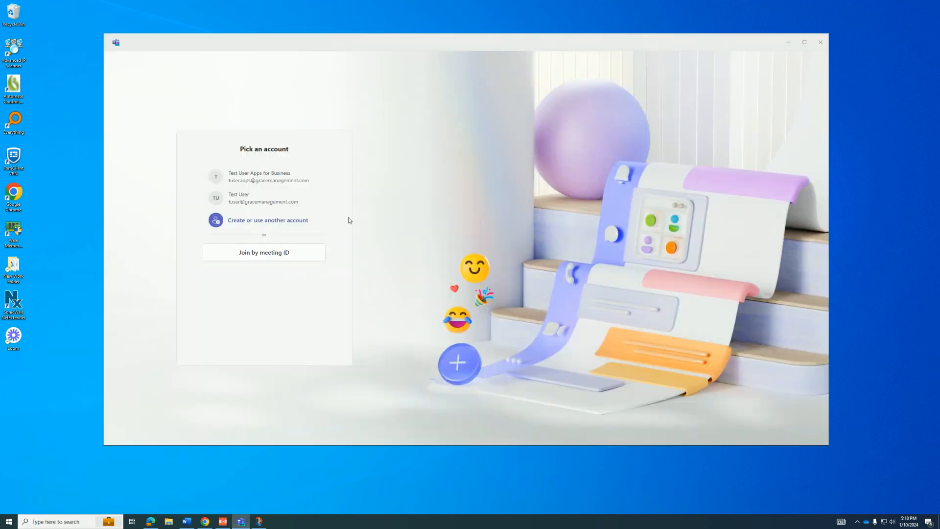
drag(509, 39, 510, 28)
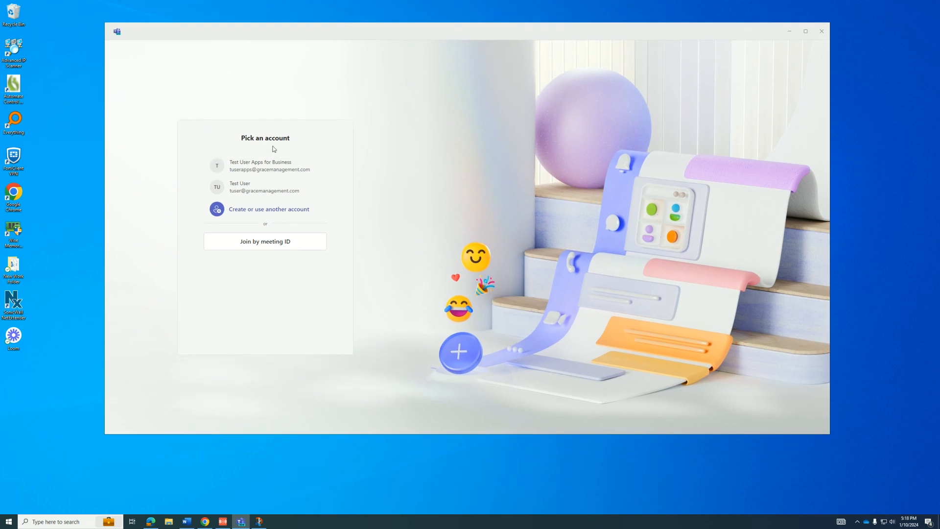
drag(241, 143, 303, 132)
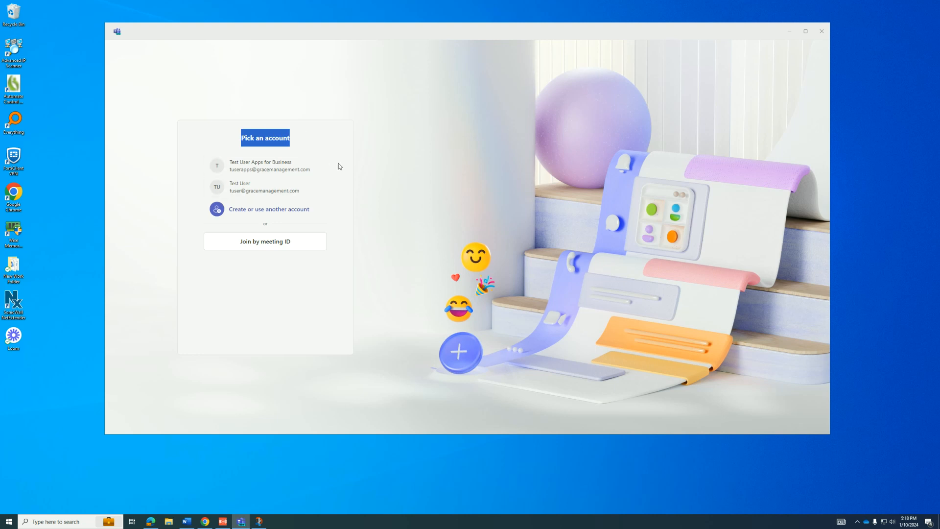
click(328, 165)
Step: Choose another account and submit the work account's e-mail address to sign in
click(276, 210)
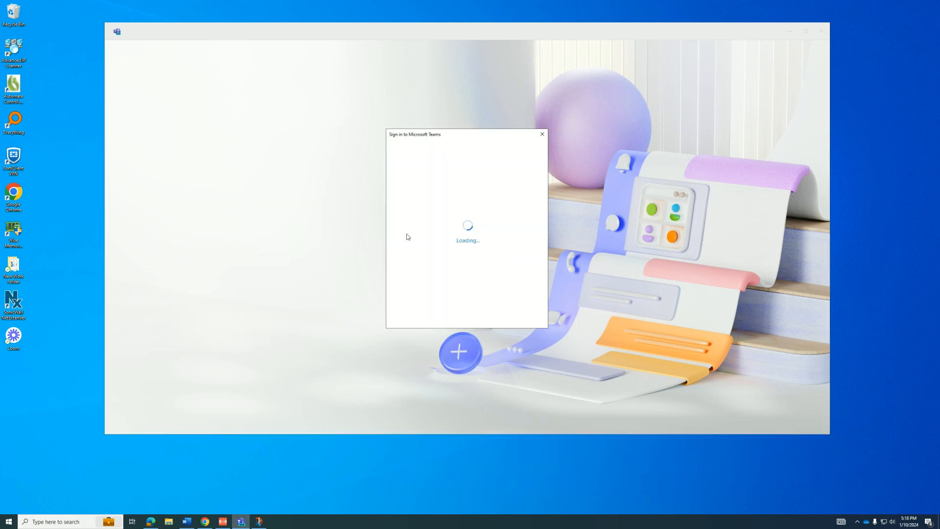
click(452, 196)
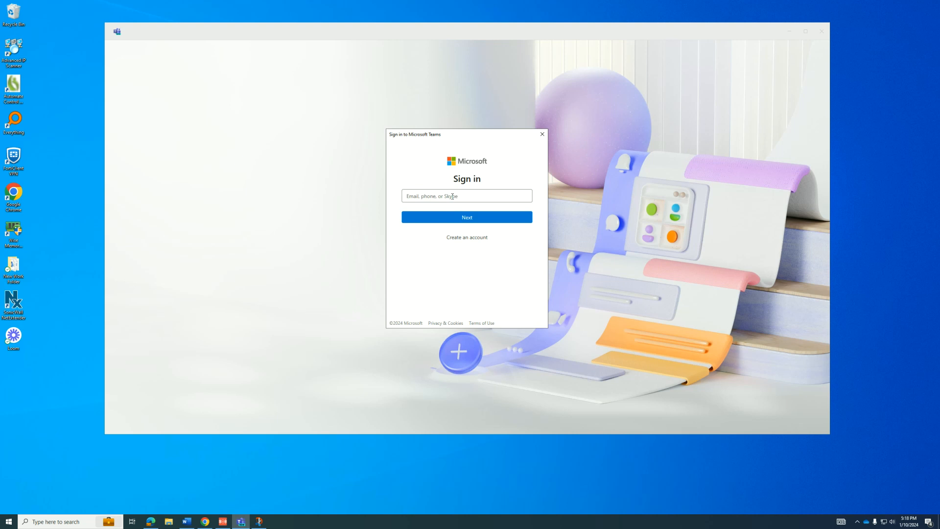
click(453, 196)
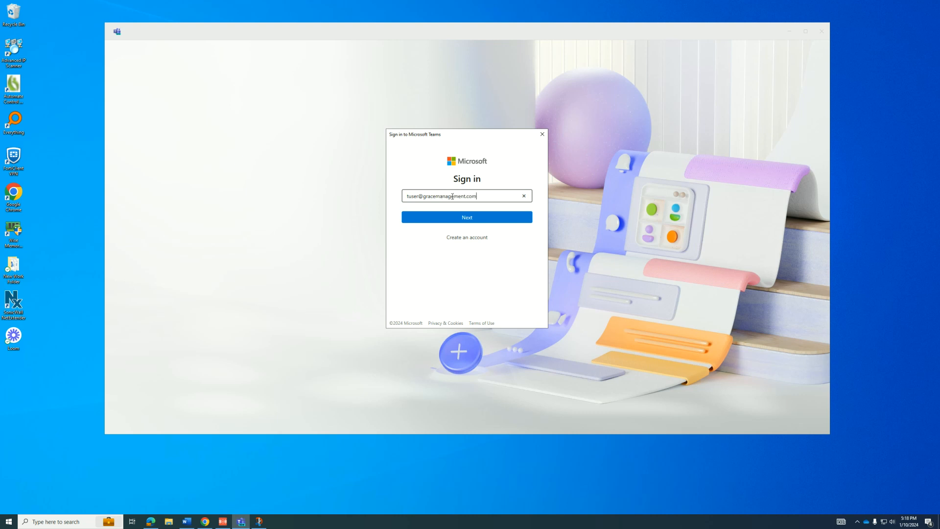
key(Return)
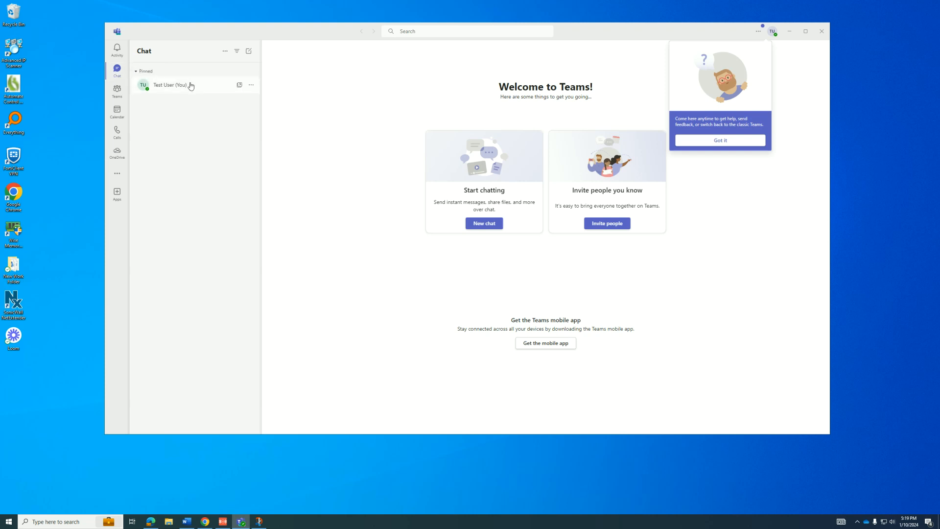
Step: Start a new chat and search the To: field for a recipient by name
click(250, 52)
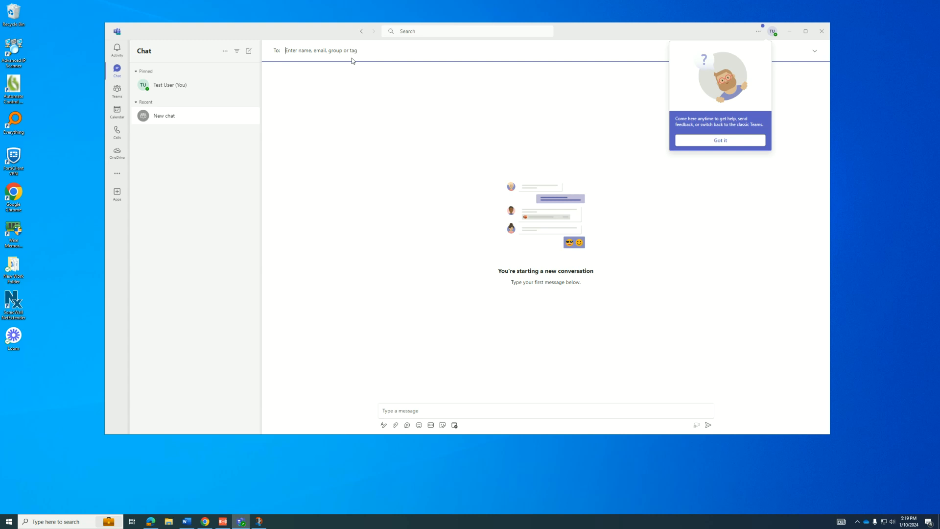
text(john)
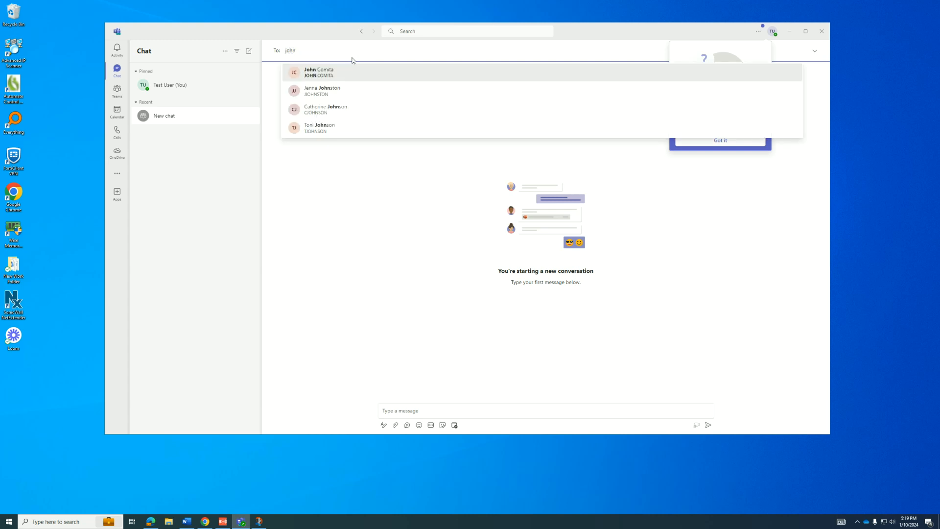
key(Down)
key(Down)
key(Down)
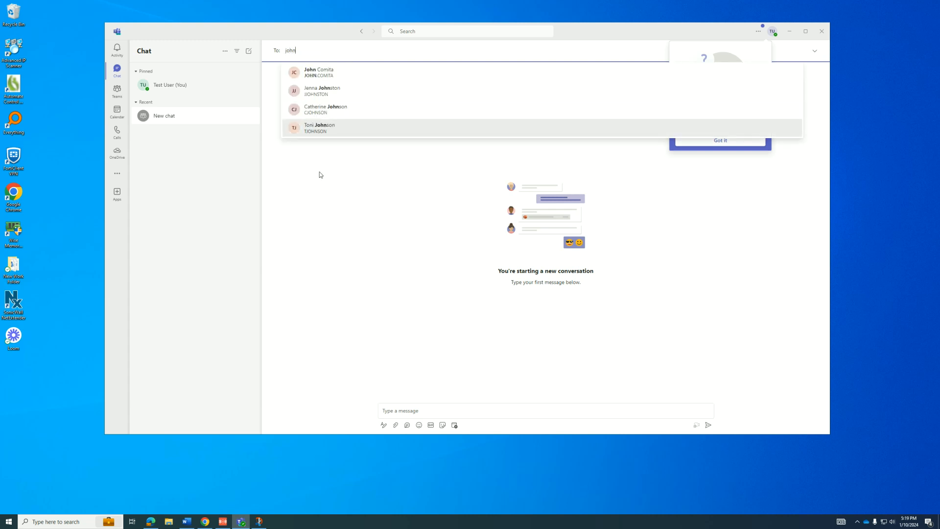
click(271, 121)
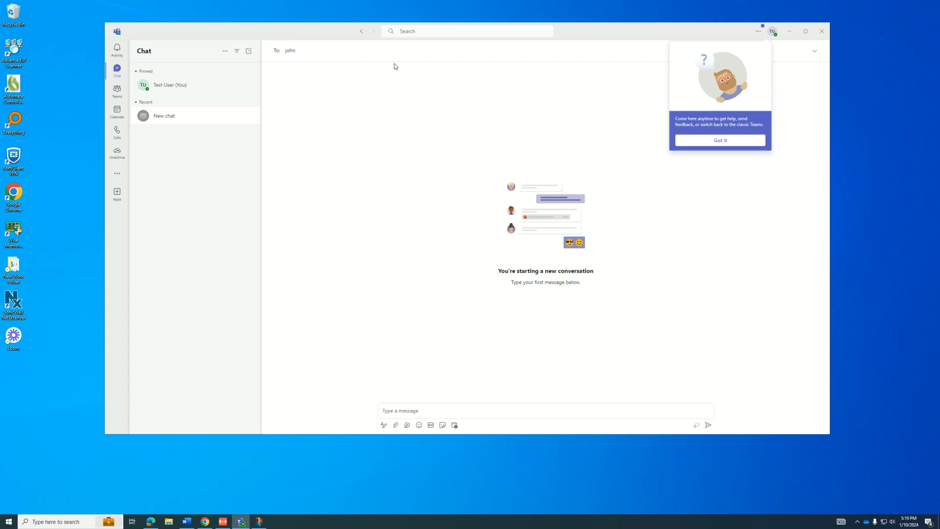
Step: Clear the recipient search and switch to the Teams section for joining or creating teams
click(283, 55)
key(ctrl+a)
key(BackSpace)
click(112, 93)
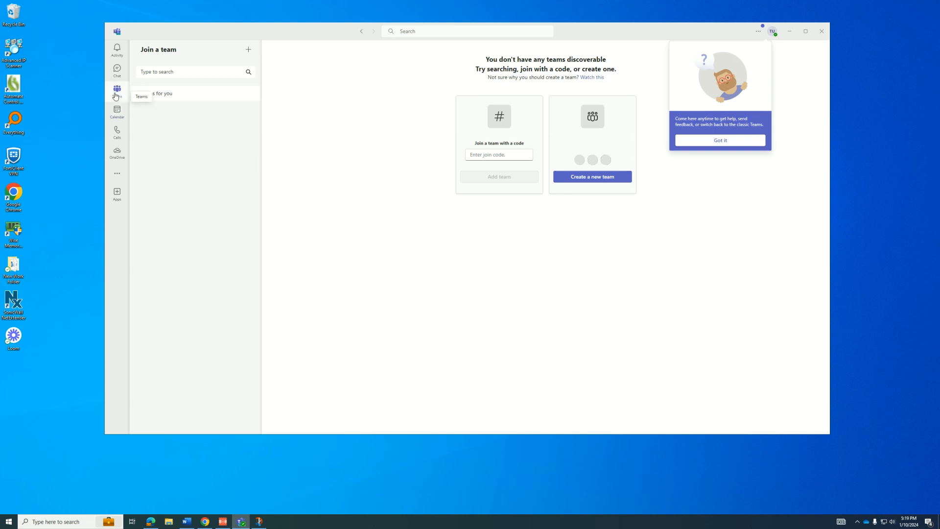
Step: View the calendar work week, then go to Calls and focus its Type a name field
click(120, 113)
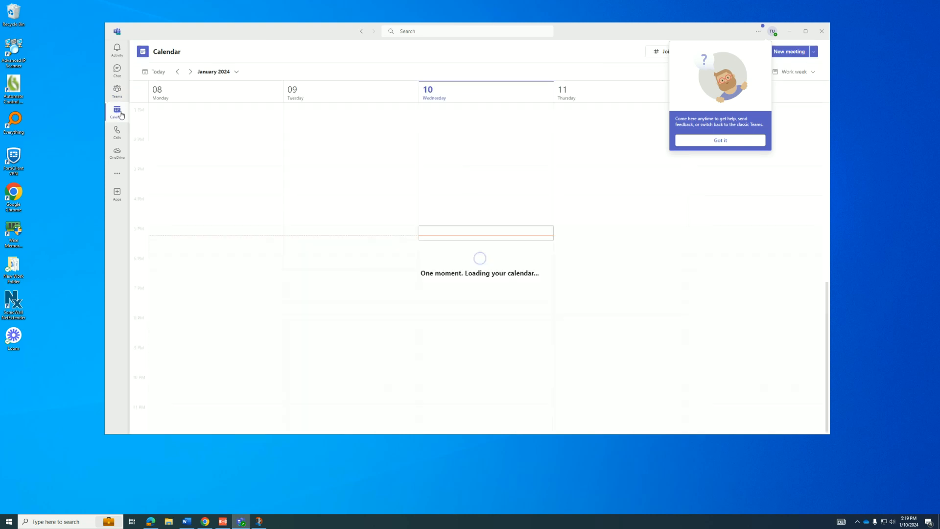
drag(330, 25, 331, 20)
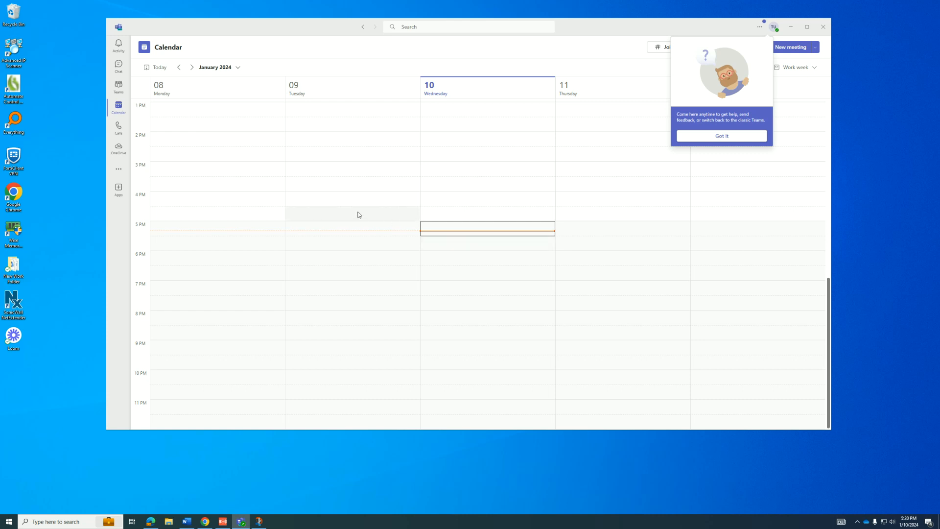
click(121, 130)
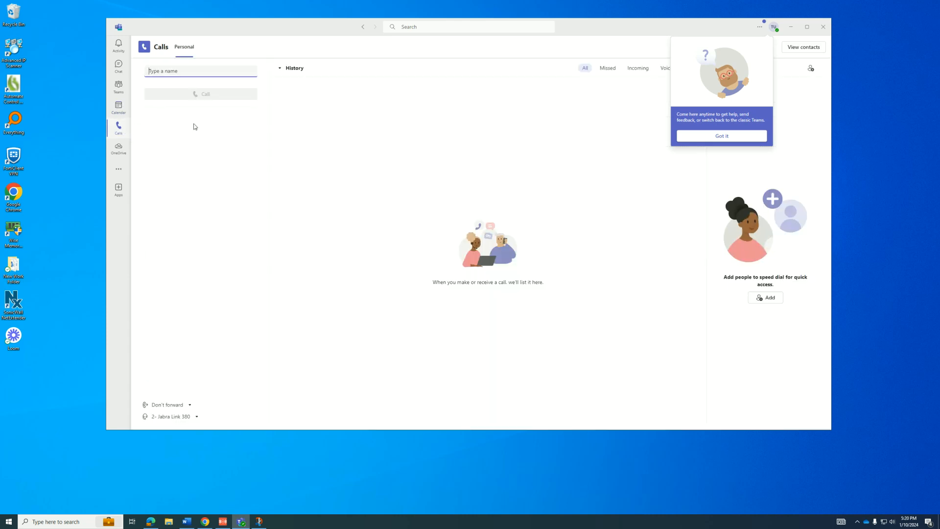
click(201, 72)
Step: Browse OneDrive My files, peek inside Desktop, and return to the root folder list
click(123, 151)
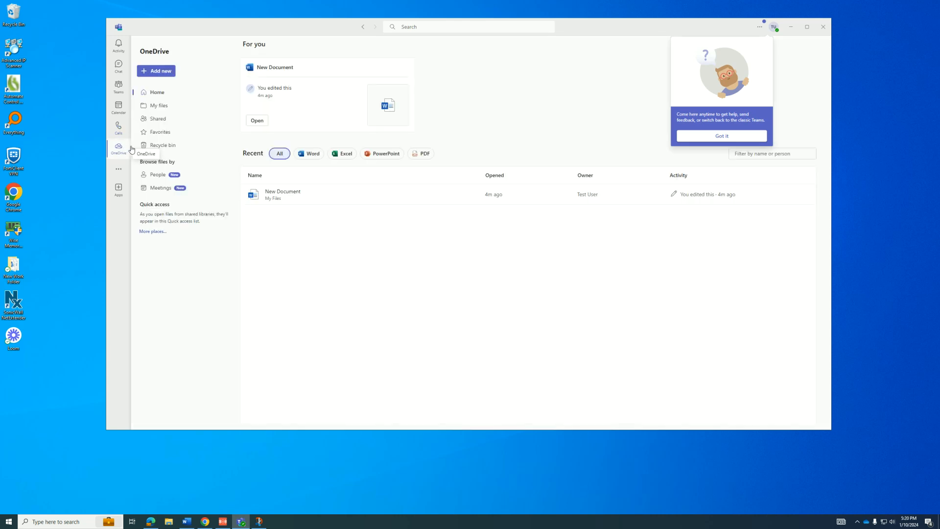
click(164, 106)
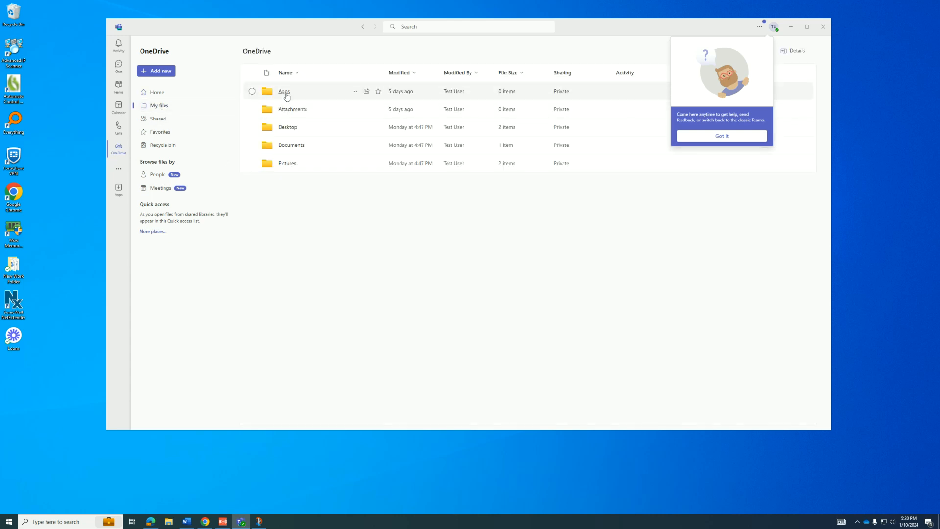
click(287, 128)
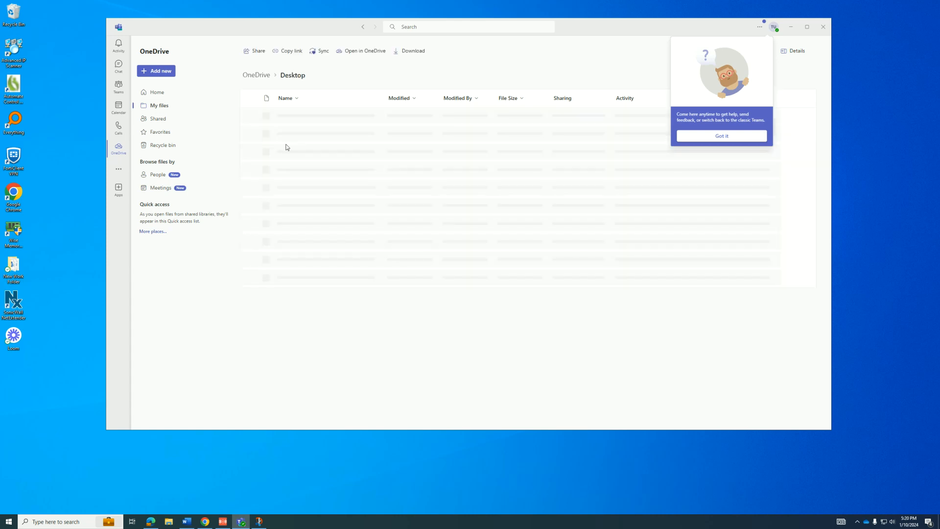
click(257, 75)
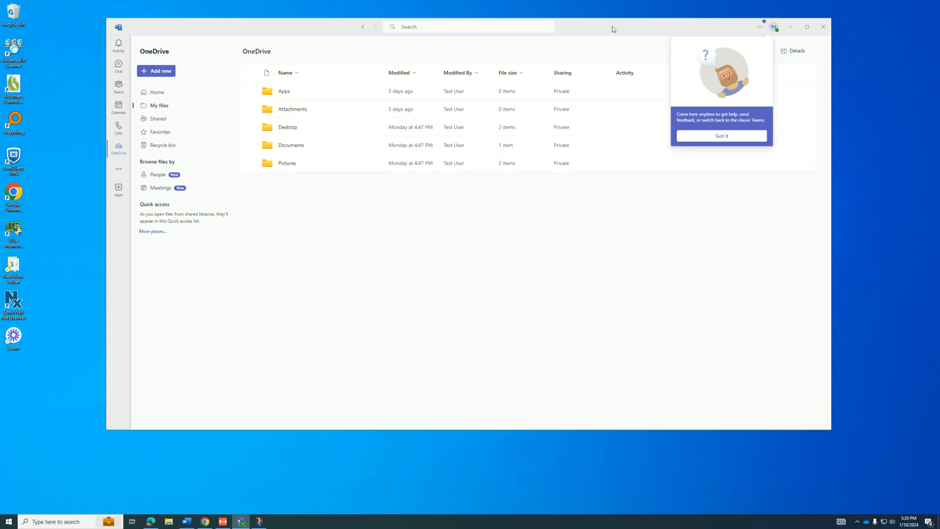
Step: Lower the Teams window and check OneDrive's sync status from the taskbar
drag(613, 28, 613, 44)
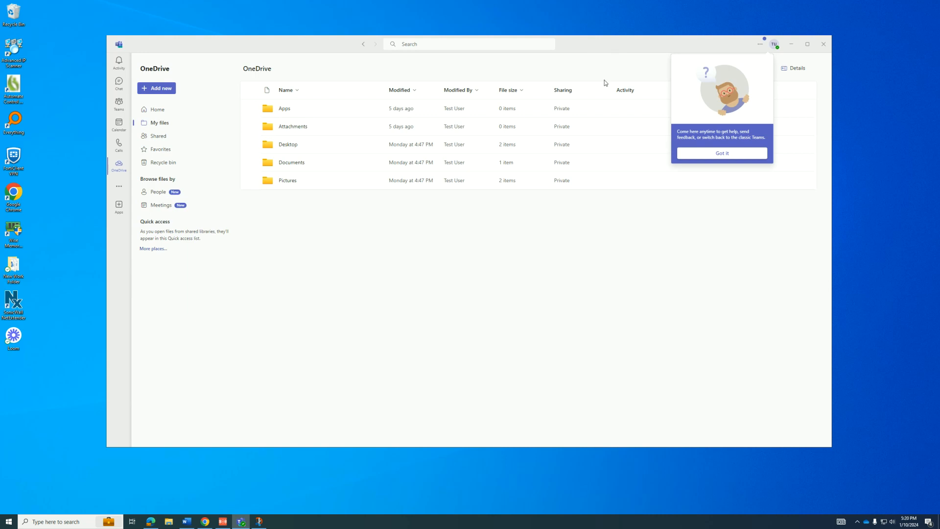
click(869, 521)
click(595, 301)
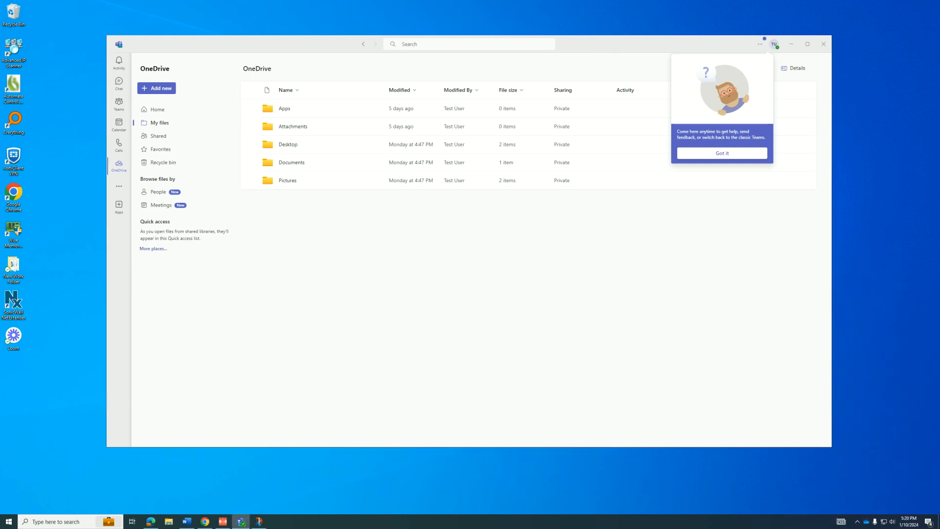